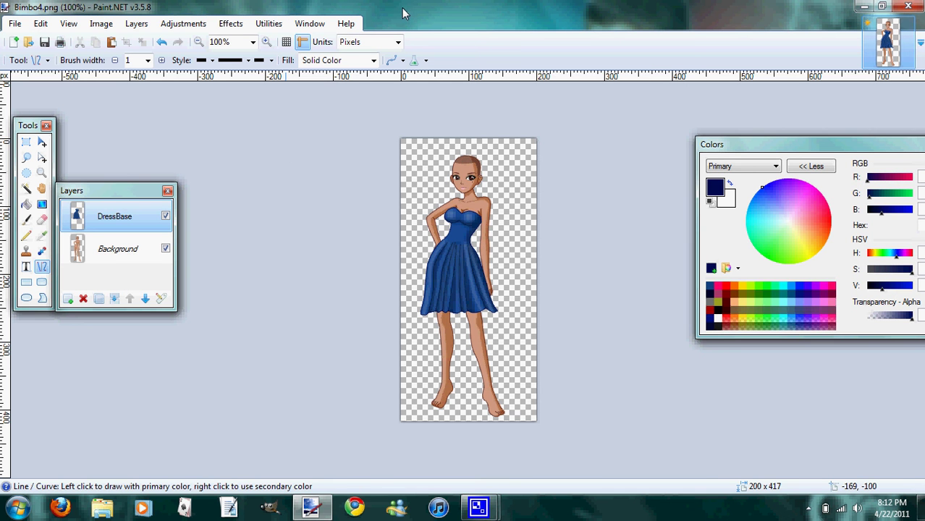
Step: Add a new layer above DressBase, zoom to 500% on the waist, and name it Belt
{"action": "left_click", "coordinate": [68, 299]}
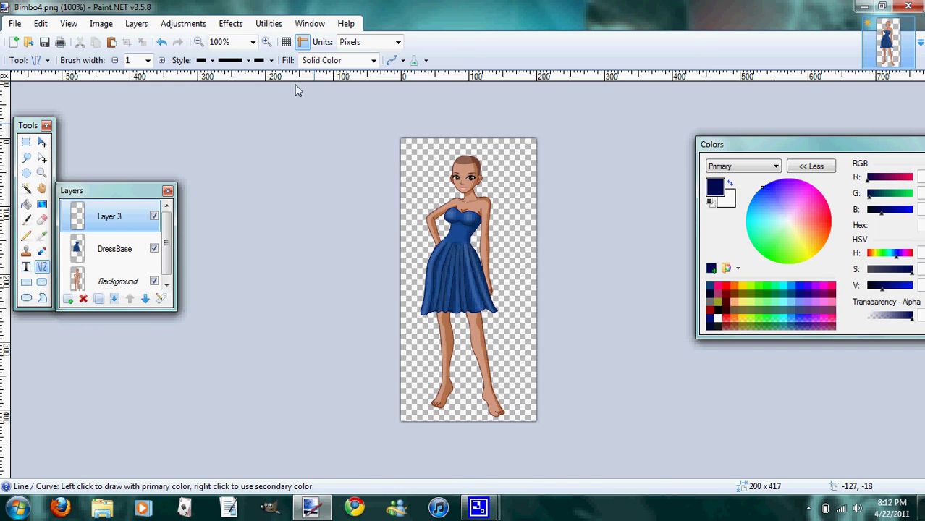
{"action": "left_click", "coordinate": [266, 42]}
{"action": "left_click", "coordinate": [267, 42]}
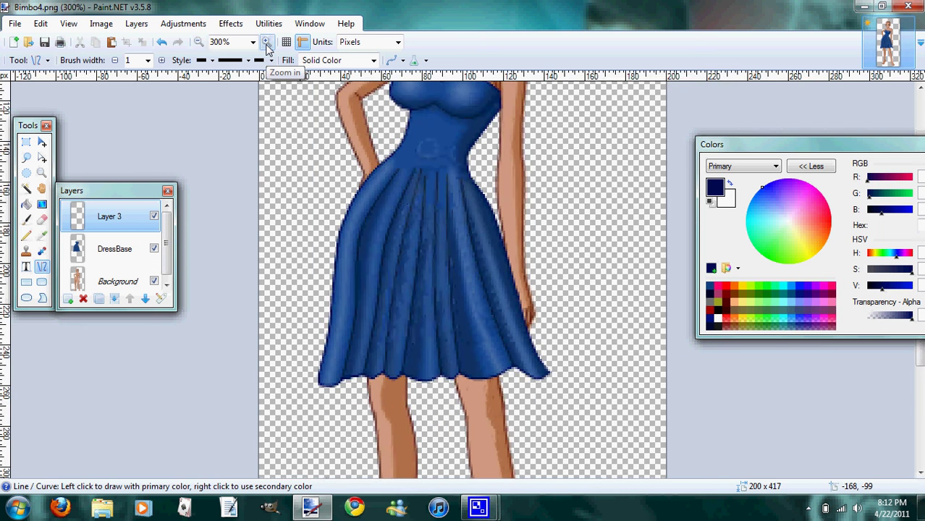
{"action": "left_click", "coordinate": [266, 42]}
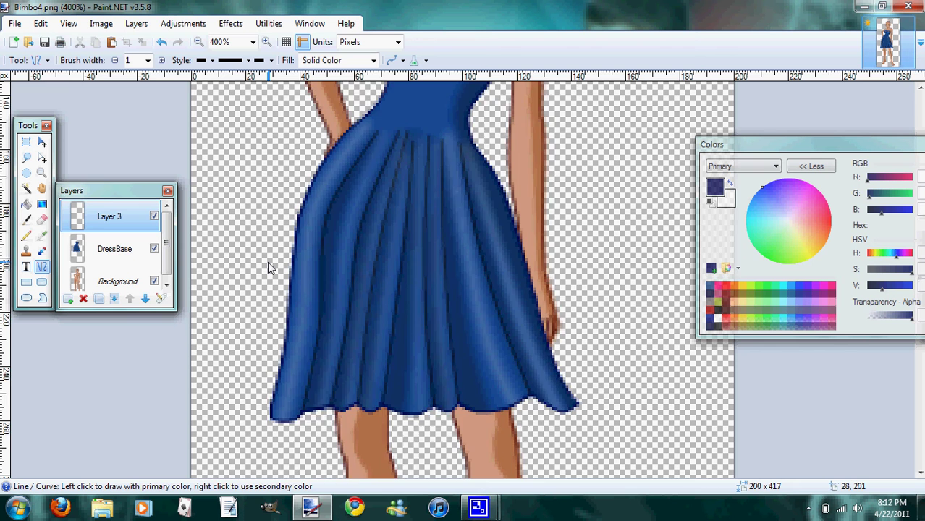
{"action": "scroll", "coordinate": [267, 265], "scroll_direction": "up", "scroll_amount": 3}
{"action": "left_click", "coordinate": [267, 42]}
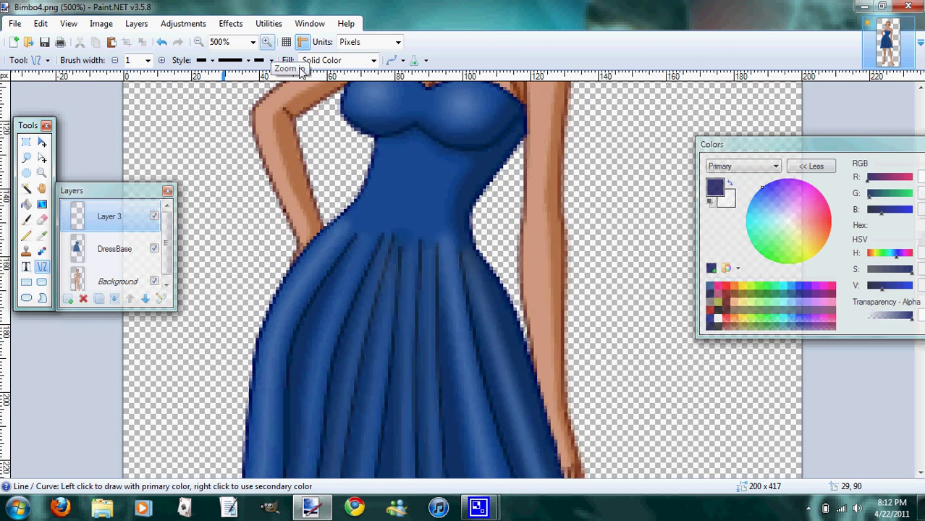
{"action": "scroll", "coordinate": [415, 246], "scroll_direction": "up", "scroll_amount": 2}
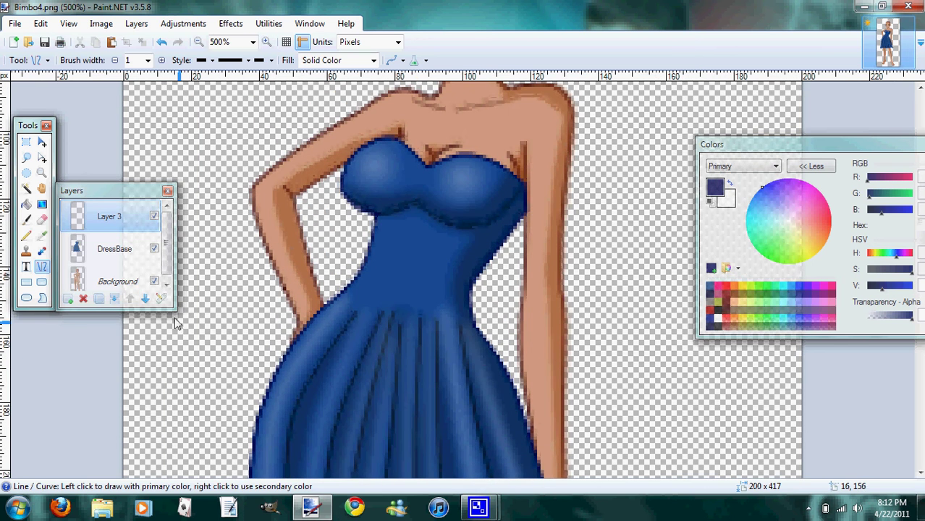
{"action": "left_click", "coordinate": [161, 298]}
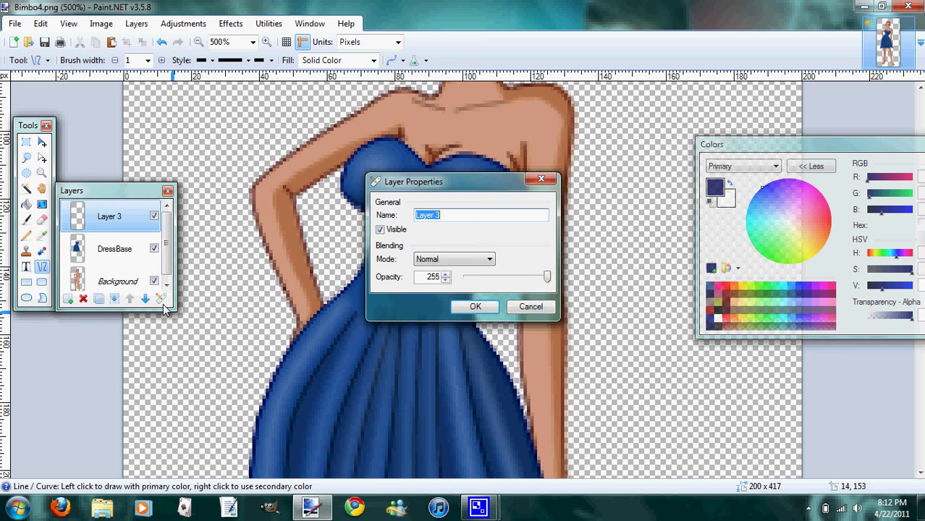
{"action": "type", "text": "Belt"}
{"action": "key", "text": "Return"}
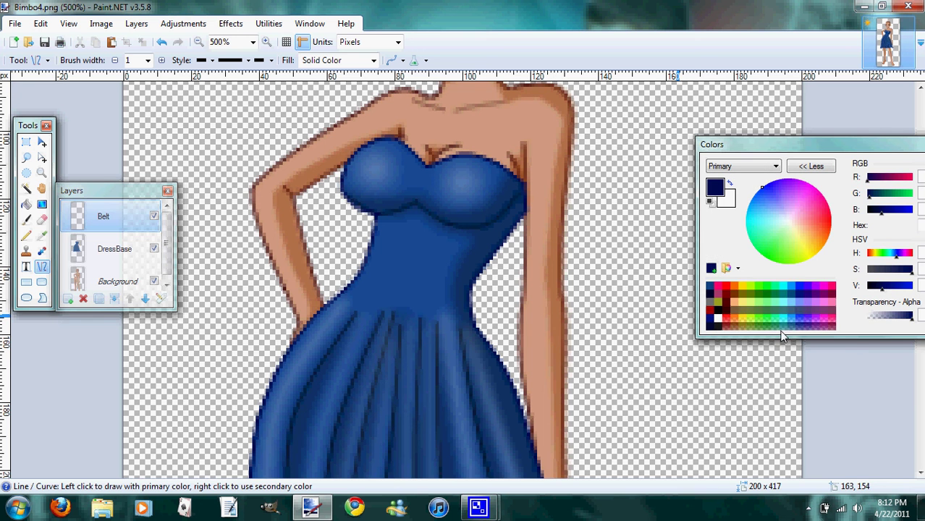
Step: Choose a slightly darkened cyan and draw a curved line across the dress waist
{"action": "left_click", "coordinate": [784, 287]}
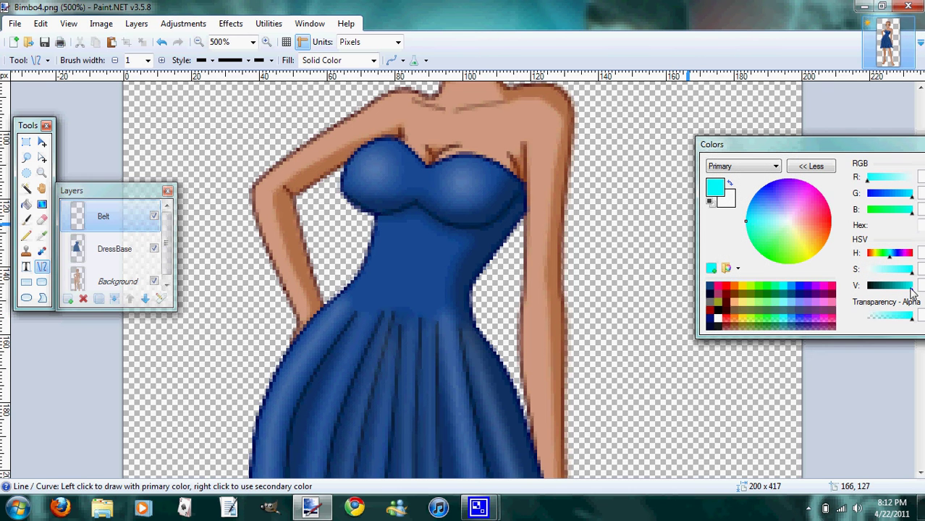
{"action": "left_click_drag", "start_coordinate": [912, 290], "coordinate": [905, 287]}
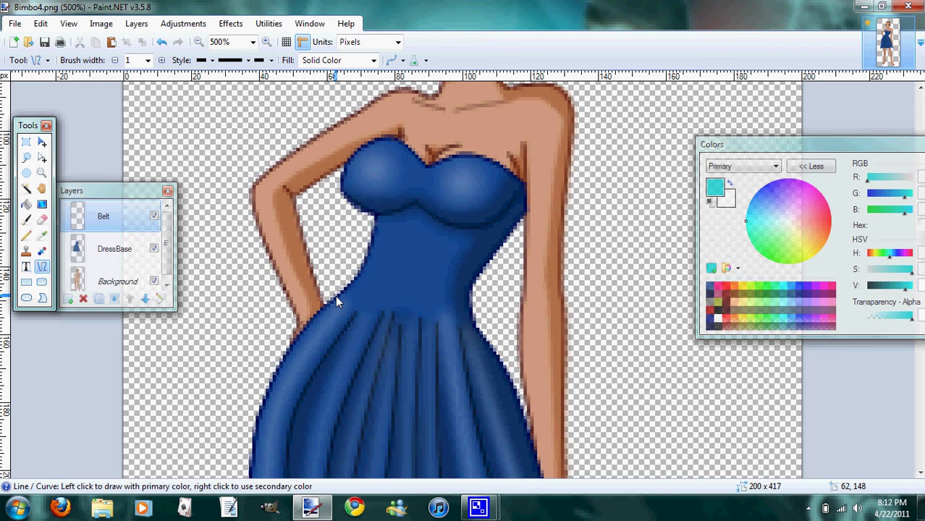
{"action": "left_click_drag", "start_coordinate": [333, 297], "coordinate": [474, 322]}
{"action": "left_click_drag", "start_coordinate": [378, 307], "coordinate": [423, 327]}
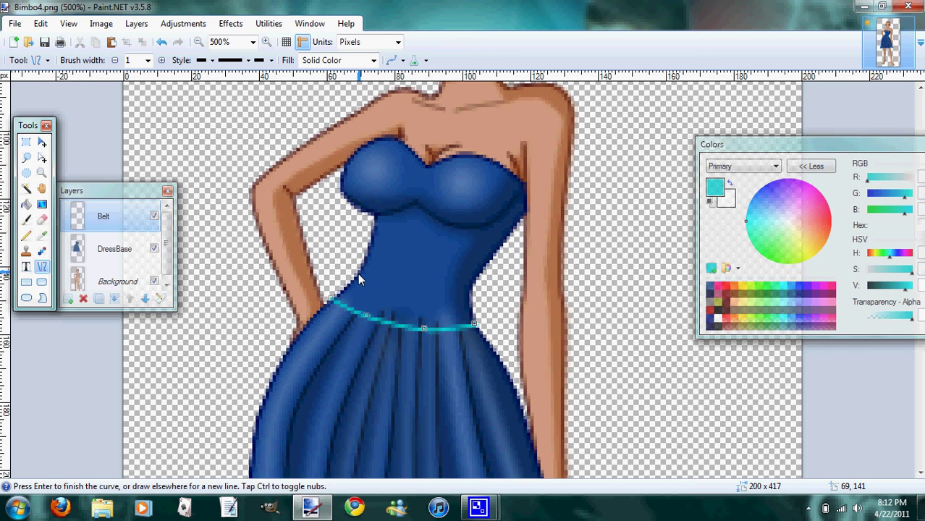
Step: Draw the belt's upper edge and its left and right end edges to close the shape
{"action": "left_click_drag", "start_coordinate": [359, 275], "coordinate": [383, 287]}
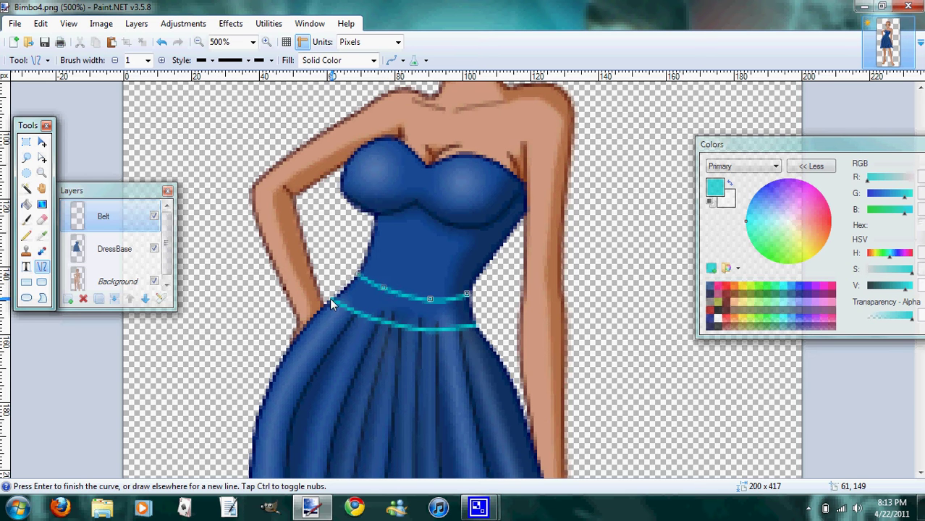
{"action": "left_click_drag", "start_coordinate": [329, 297], "coordinate": [342, 282]}
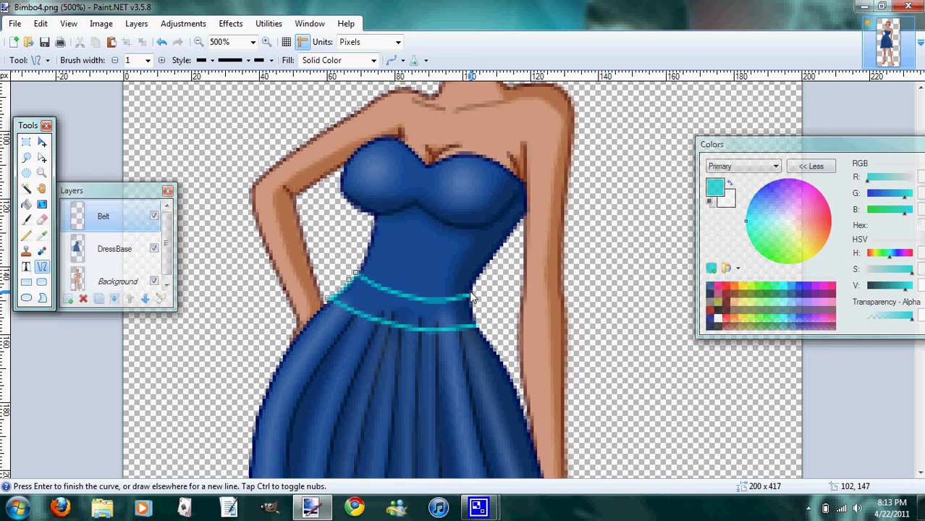
{"action": "mouse_move", "coordinate": [471, 296]}
{"action": "left_mouse_down"}
{"action": "mouse_move", "coordinate": [477, 328]}
{"action": "mouse_move", "coordinate": [471, 313]}
{"action": "left_mouse_up"}
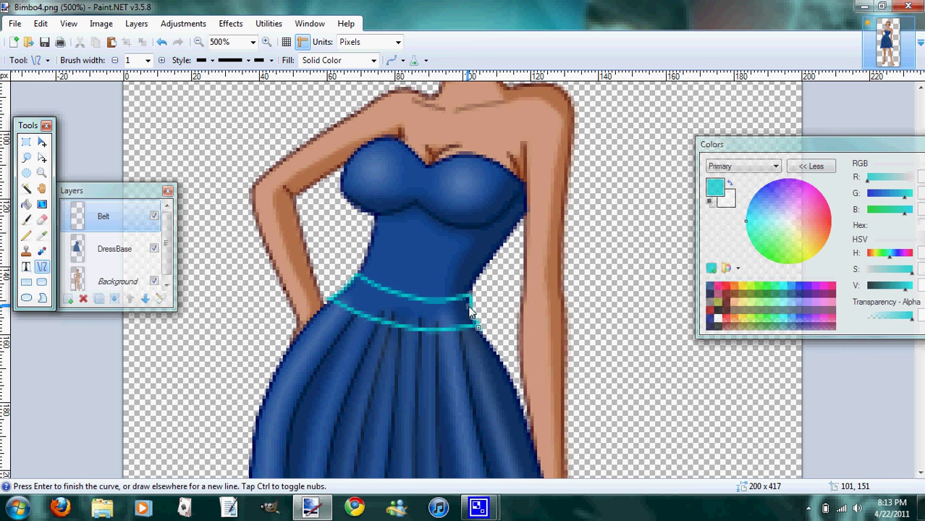
Step: Fill a new temporary layer entirely with turquoise using the Paint Bucket
{"action": "left_click", "coordinate": [68, 300]}
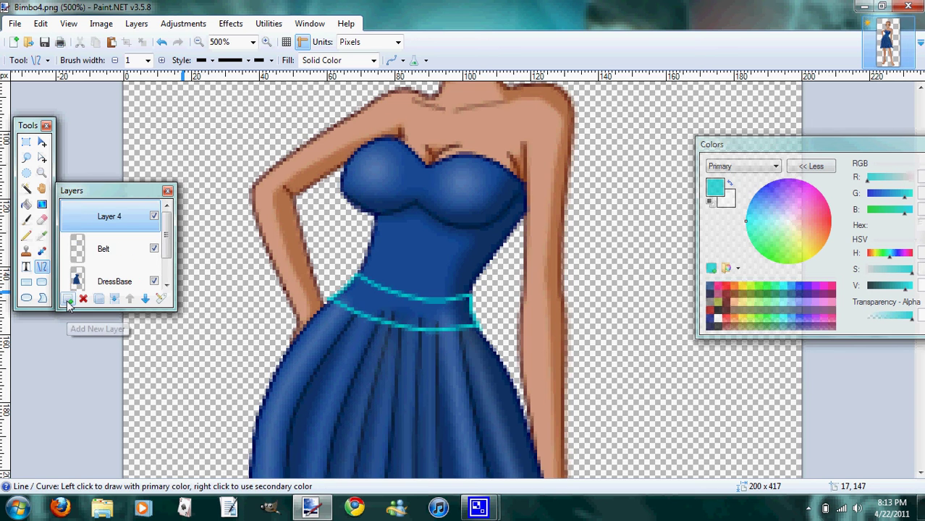
{"action": "left_click", "coordinate": [27, 206]}
{"action": "left_click", "coordinate": [233, 279]}
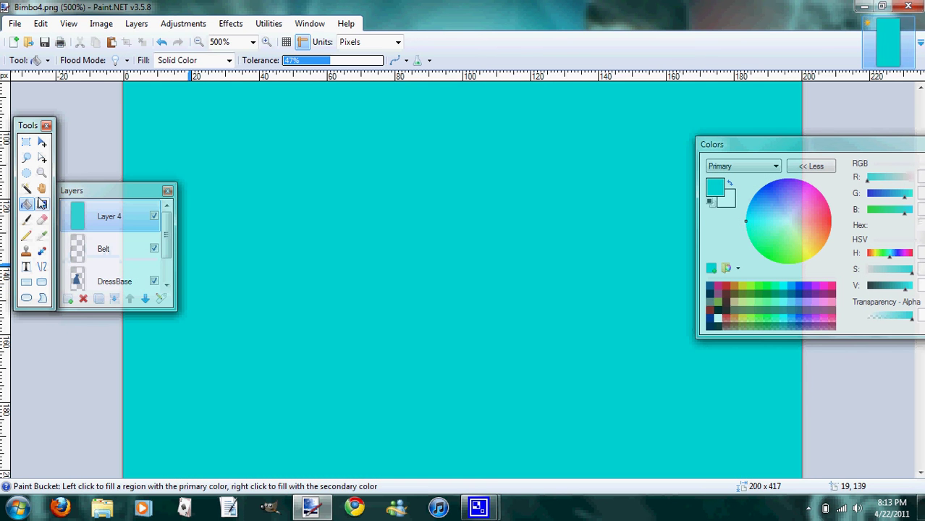
Step: Cut the turquoise outside the Belt layer's outline, then merge the fill down into Belt
{"action": "left_click", "coordinate": [26, 189]}
{"action": "left_click", "coordinate": [130, 250]}
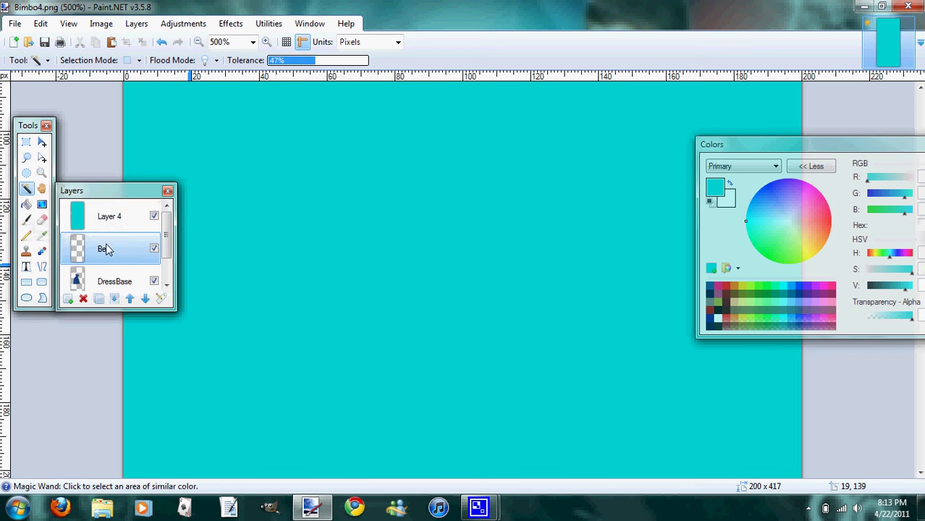
{"action": "left_click", "coordinate": [213, 308]}
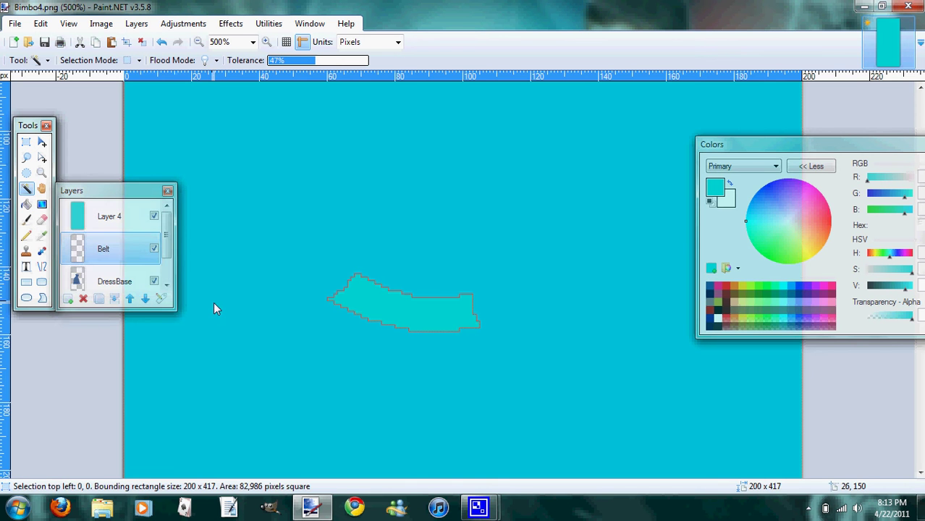
{"action": "left_click", "coordinate": [115, 221]}
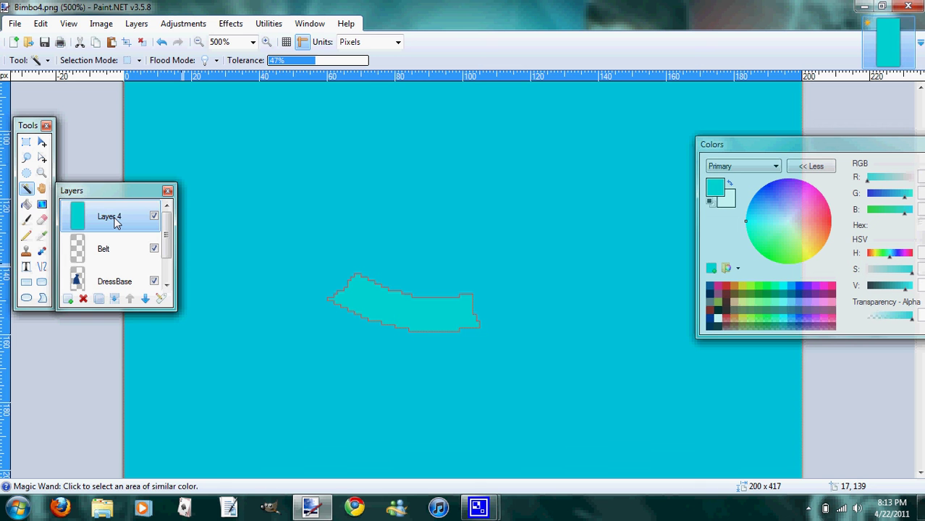
{"action": "left_click", "coordinate": [40, 23]}
{"action": "left_click", "coordinate": [59, 74]}
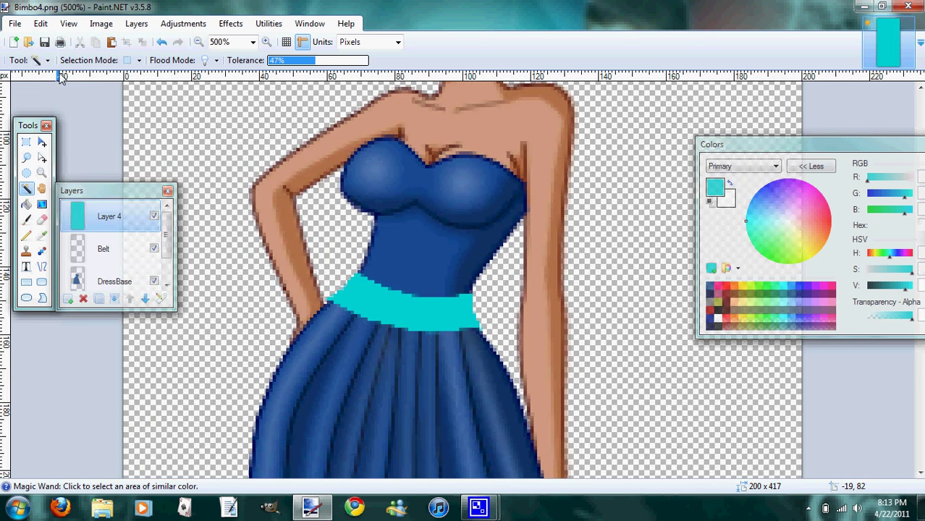
{"action": "left_click", "coordinate": [114, 299]}
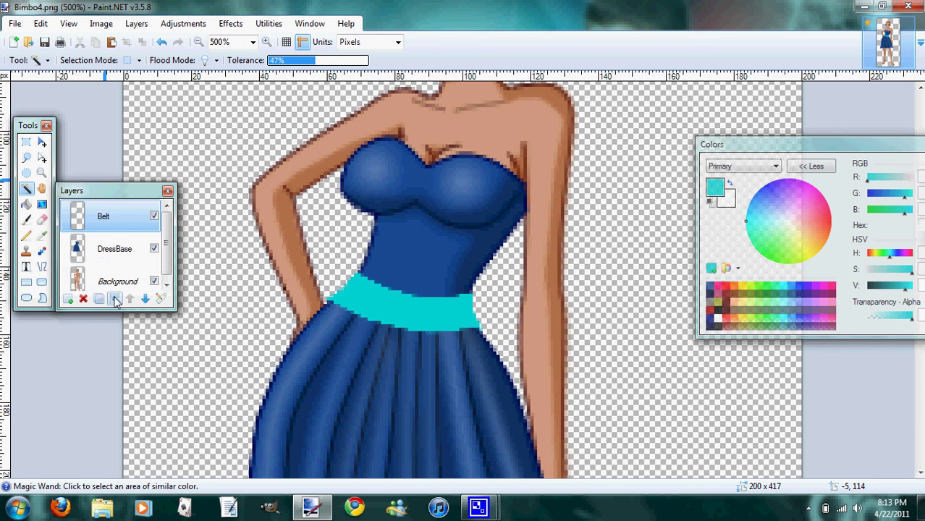
Step: Preview Add Noise on the belt at intensity 38, colour saturation 0, coverage 100
{"action": "left_click", "coordinate": [231, 27]}
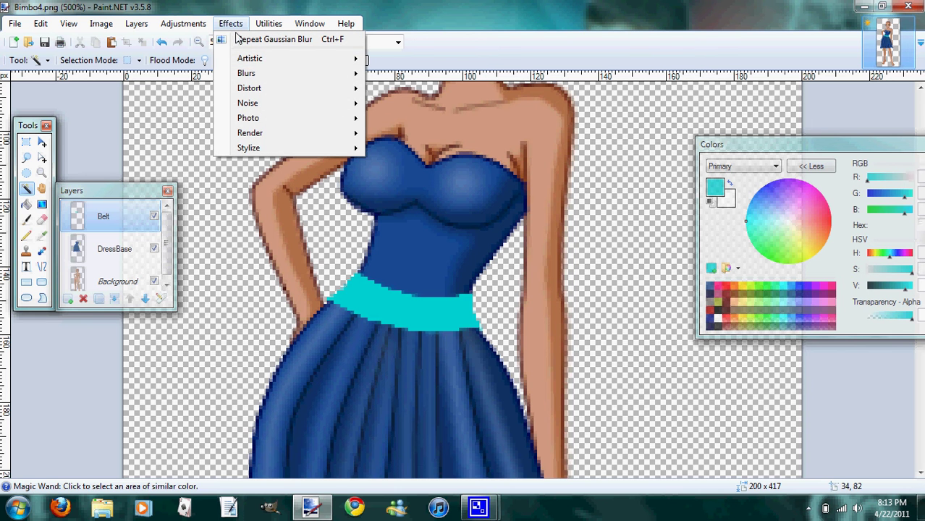
{"action": "mouse_move", "coordinate": [247, 75]}
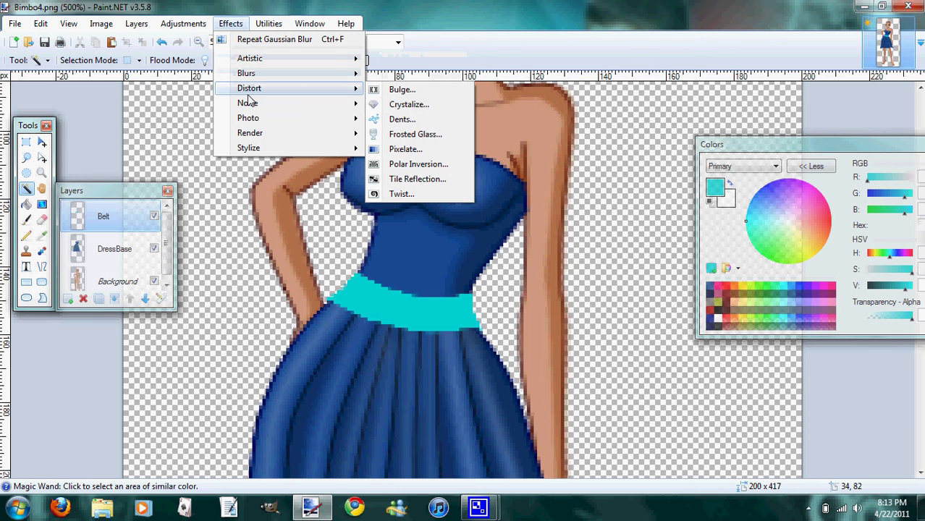
{"action": "mouse_move", "coordinate": [251, 107]}
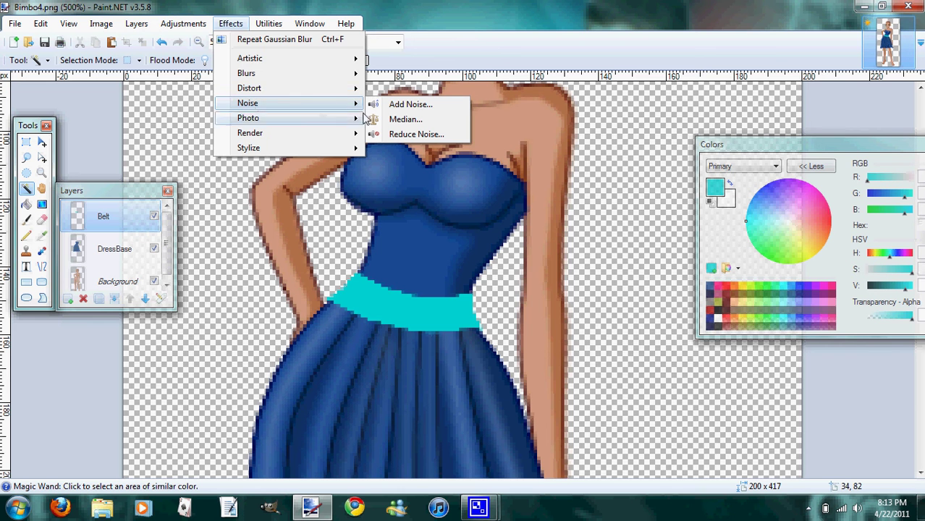
{"action": "left_click", "coordinate": [386, 104]}
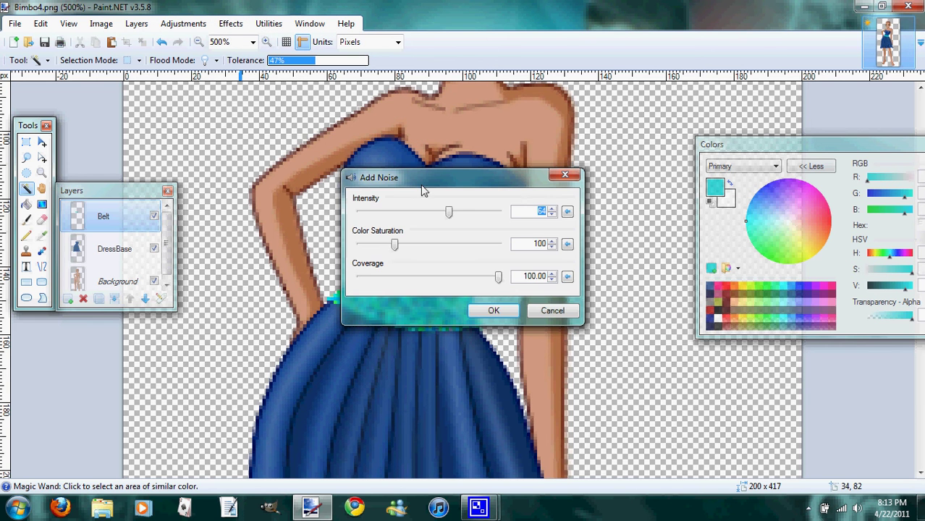
{"action": "left_click_drag", "start_coordinate": [426, 186], "coordinate": [591, 134]}
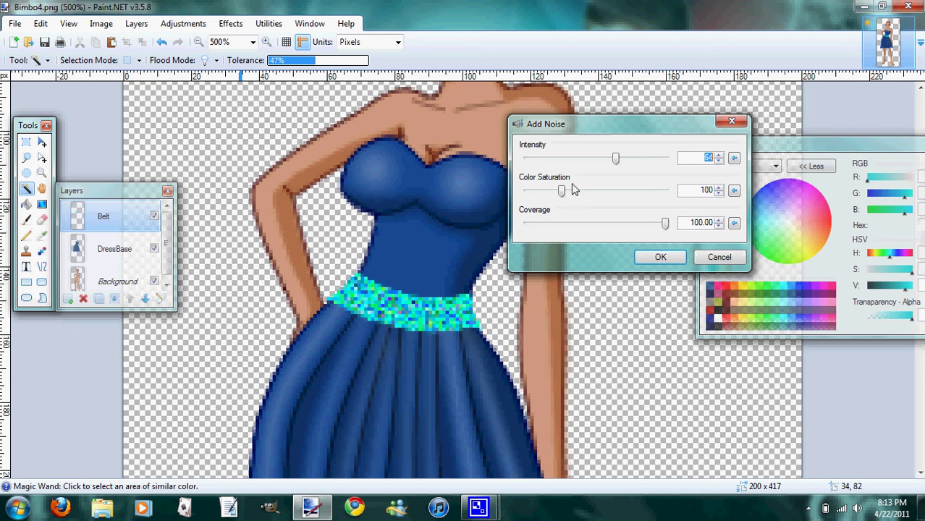
{"action": "left_click_drag", "start_coordinate": [564, 193], "coordinate": [593, 191]}
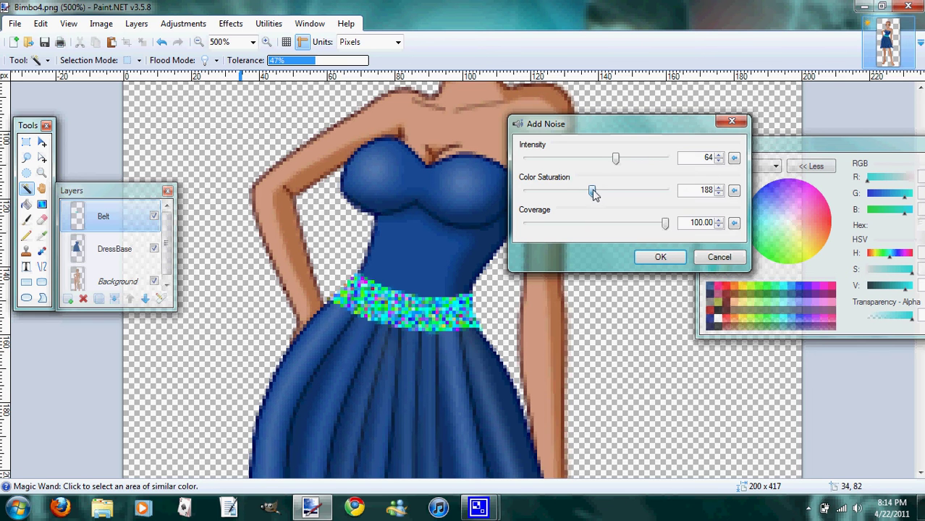
{"action": "left_click_drag", "start_coordinate": [593, 192], "coordinate": [525, 194]}
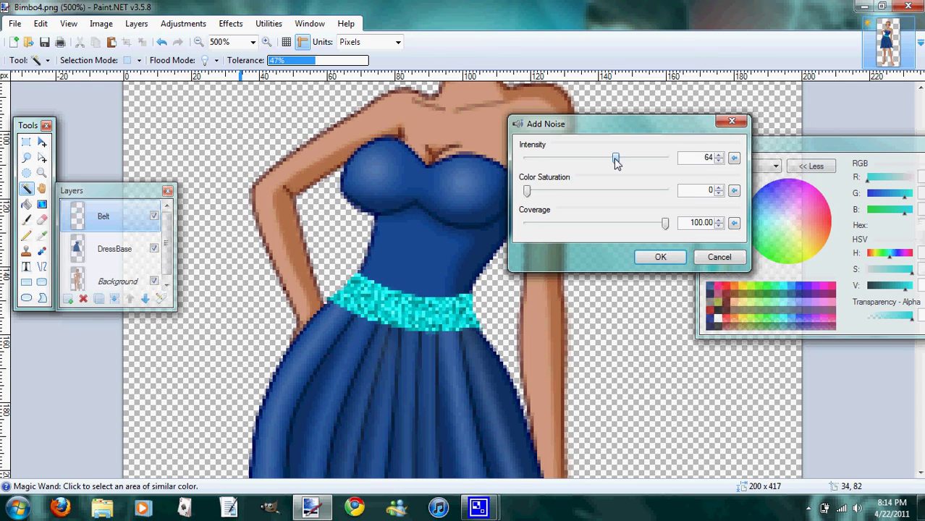
{"action": "left_click_drag", "start_coordinate": [615, 160], "coordinate": [581, 167]}
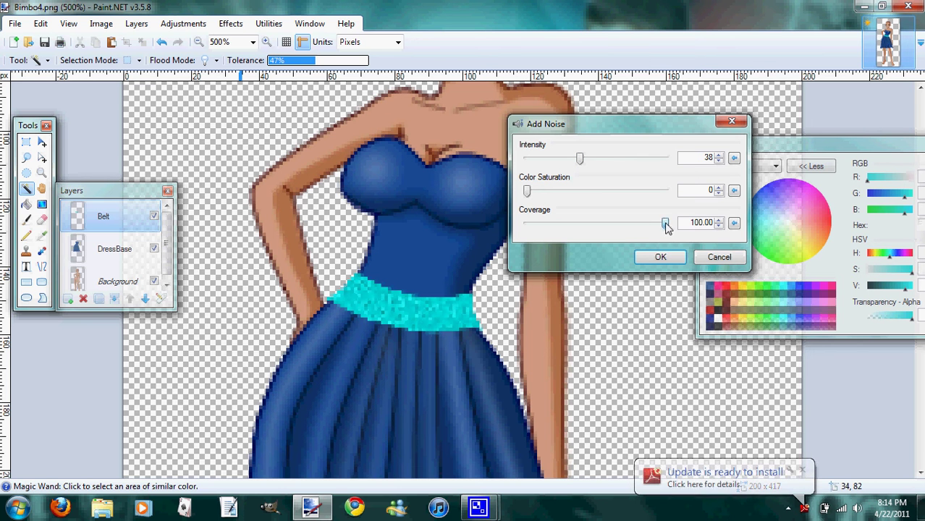
{"action": "mouse_move", "coordinate": [665, 226]}
{"action": "left_mouse_down"}
{"action": "mouse_move", "coordinate": [605, 228]}
{"action": "mouse_move", "coordinate": [673, 229]}
{"action": "left_mouse_up"}
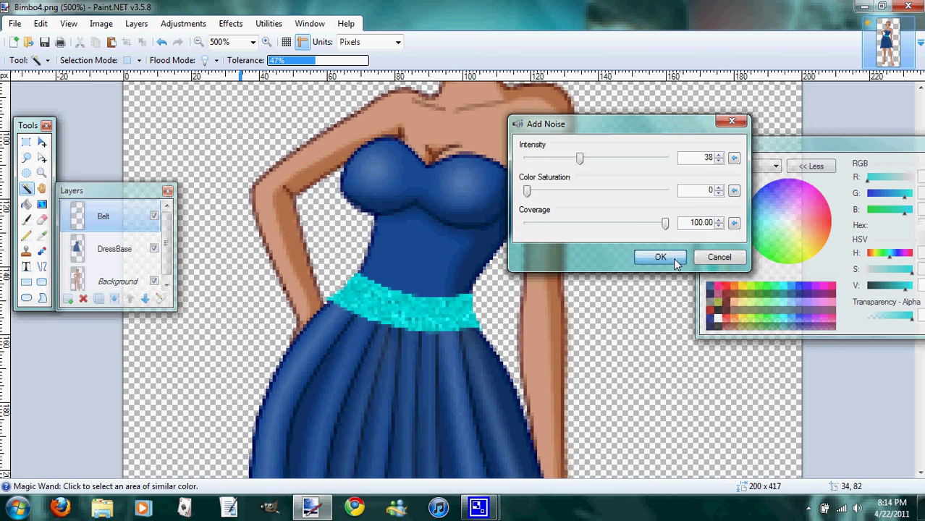
Step: Apply the noise, then add a new layer named Belt Shading
{"action": "left_click", "coordinate": [661, 258]}
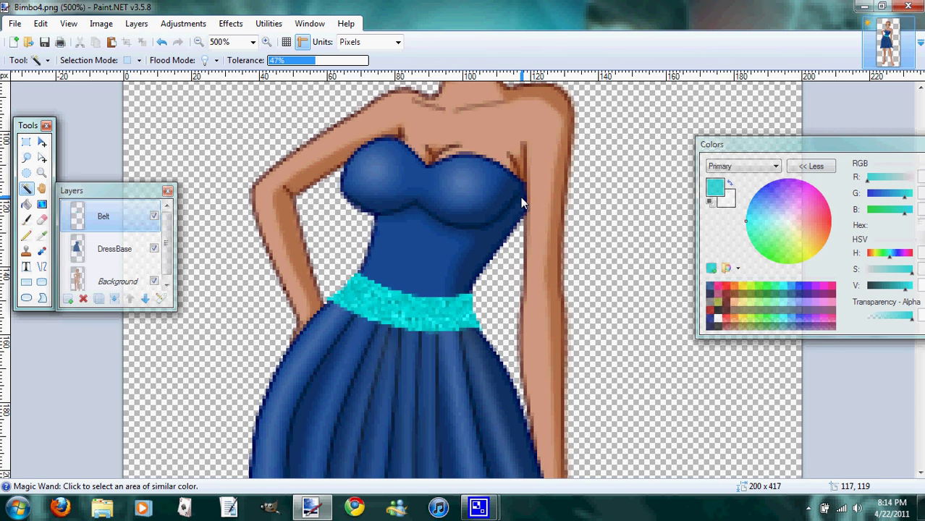
{"action": "left_click", "coordinate": [67, 301]}
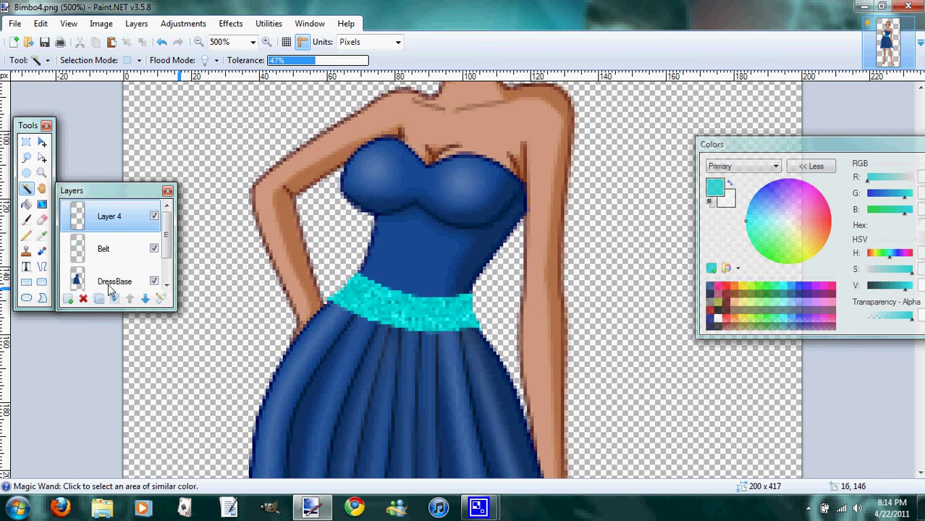
{"action": "left_click", "coordinate": [161, 299]}
{"action": "type", "text": "Belt Shading"}
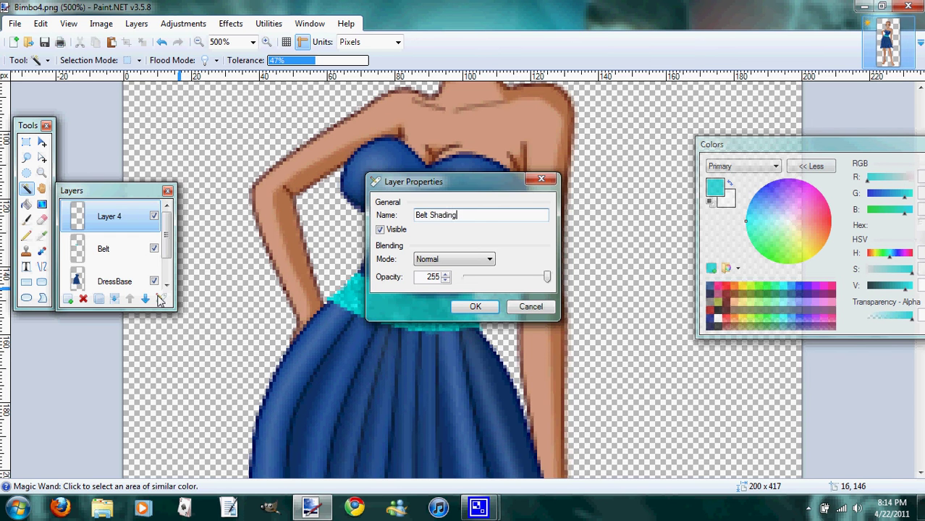
{"action": "key", "text": "Return"}
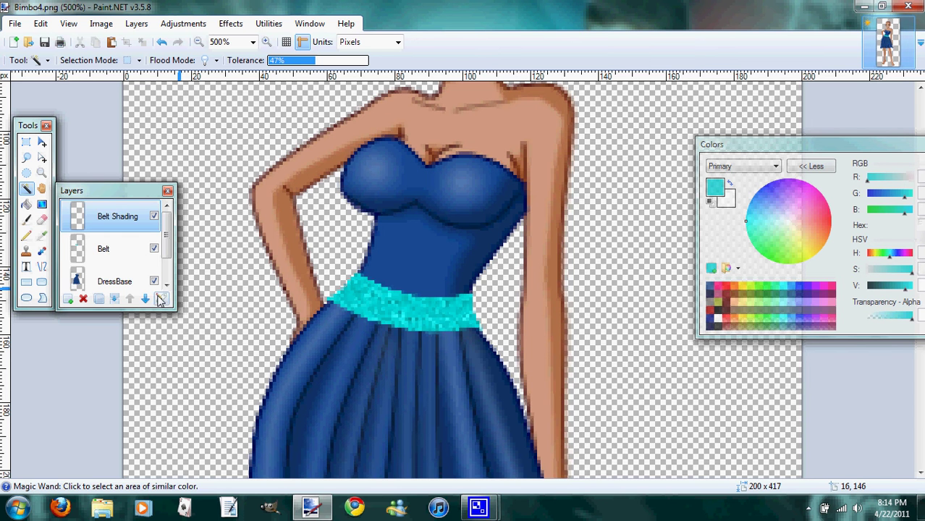
Step: Paint a dark grey patch over the belt's right end with a width-6 brush
{"action": "left_click", "coordinate": [28, 220]}
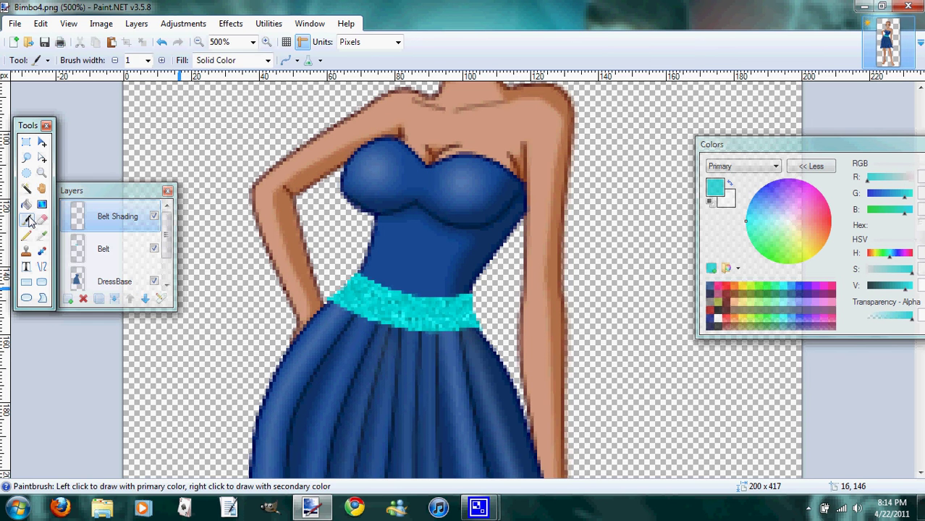
{"action": "left_click", "coordinate": [162, 61]}
{"action": "left_click", "coordinate": [161, 60]}
{"action": "left_click", "coordinate": [162, 60]}
{"action": "left_click", "coordinate": [161, 60]}
{"action": "left_click", "coordinate": [161, 60]}
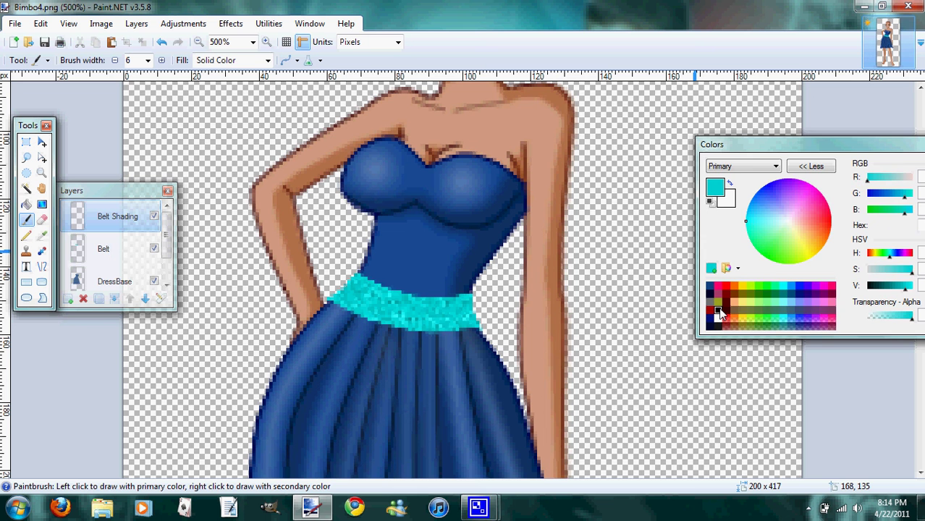
{"action": "left_click", "coordinate": [719, 311]}
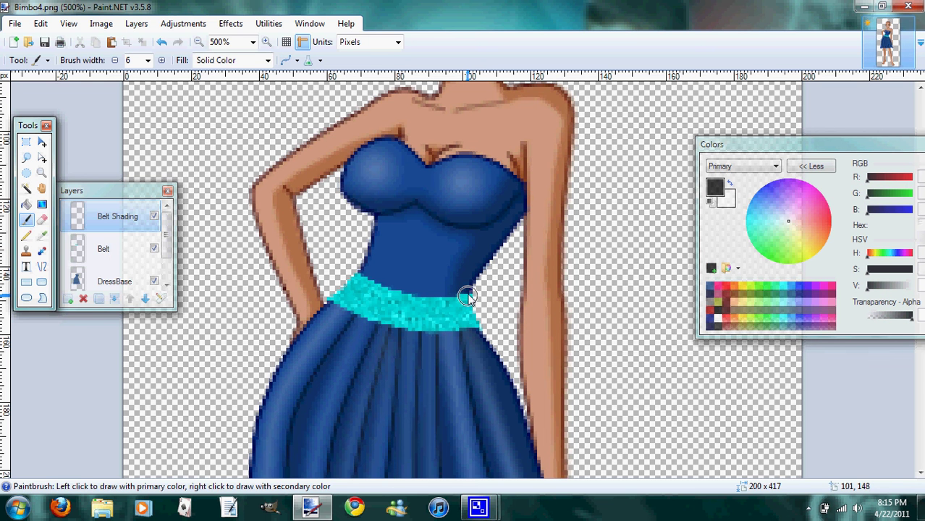
{"action": "mouse_move", "coordinate": [465, 294]}
{"action": "left_mouse_down"}
{"action": "mouse_move", "coordinate": [455, 330]}
{"action": "mouse_move", "coordinate": [474, 314]}
{"action": "mouse_move", "coordinate": [475, 292]}
{"action": "left_mouse_up"}
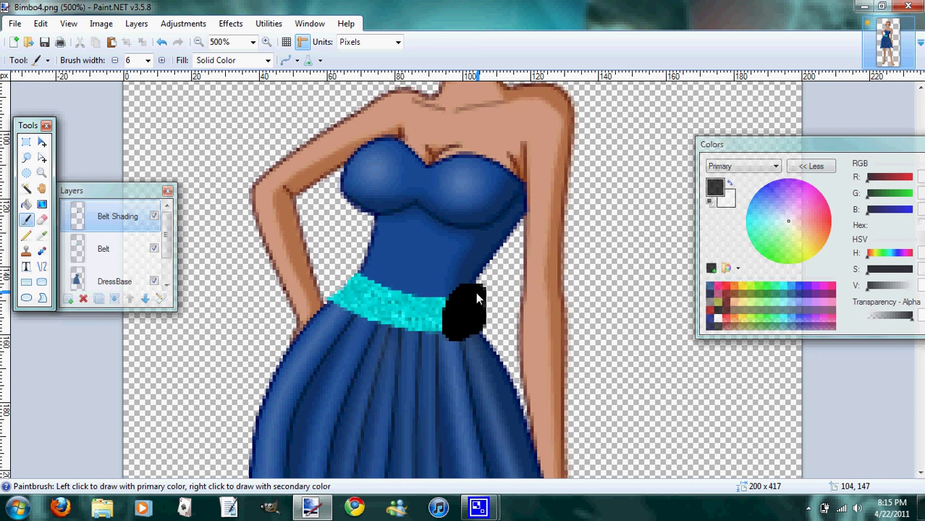
Step: Soften the shadow patch with a Gaussian Blur of radius 3
{"action": "left_click", "coordinate": [231, 24]}
{"action": "mouse_move", "coordinate": [259, 75]}
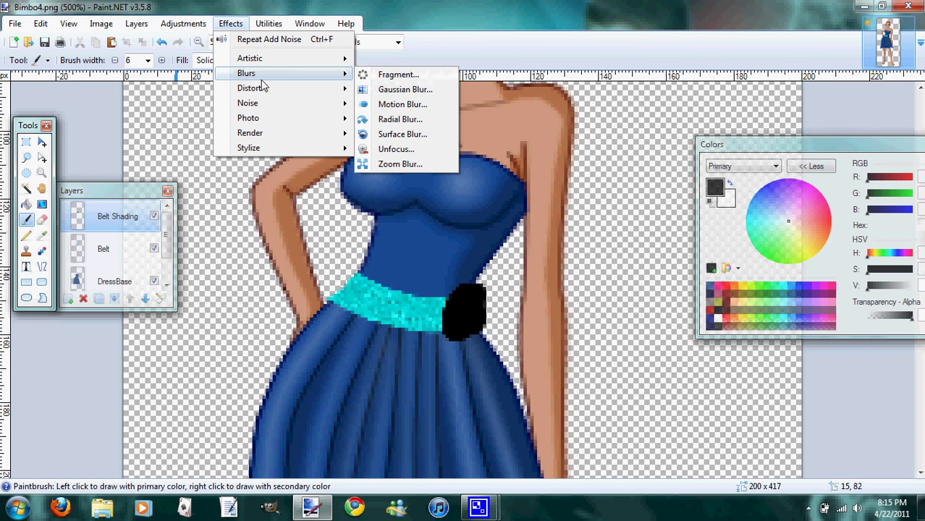
{"action": "left_click", "coordinate": [403, 92]}
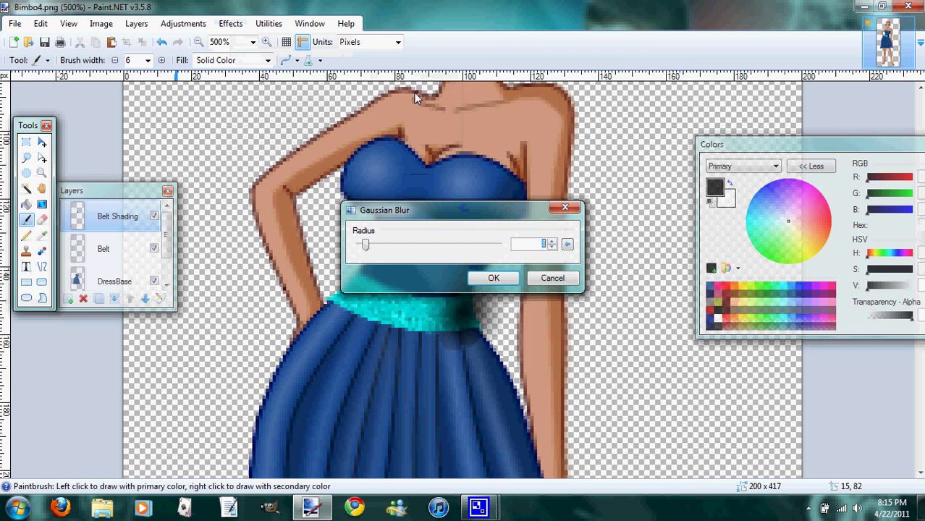
{"action": "left_click", "coordinate": [553, 247]}
{"action": "double_click", "coordinate": [553, 247]}
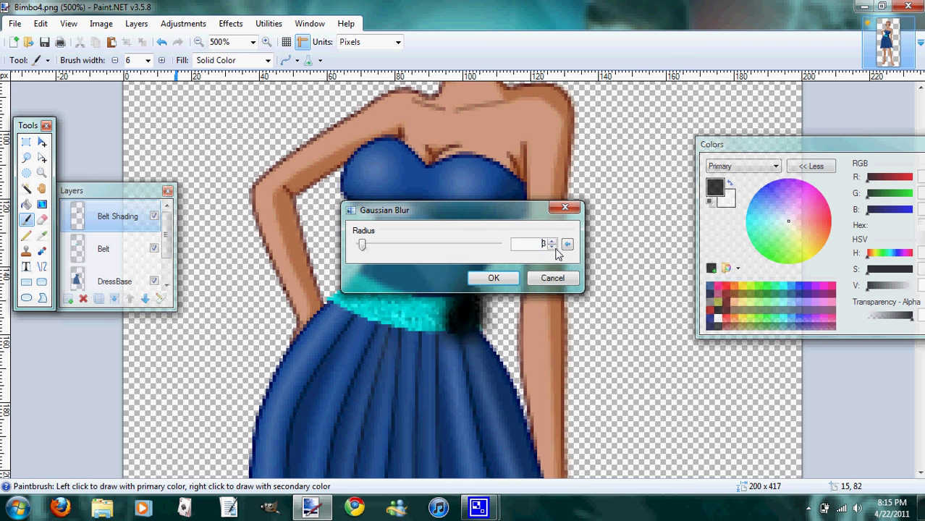
{"action": "left_click", "coordinate": [494, 279]}
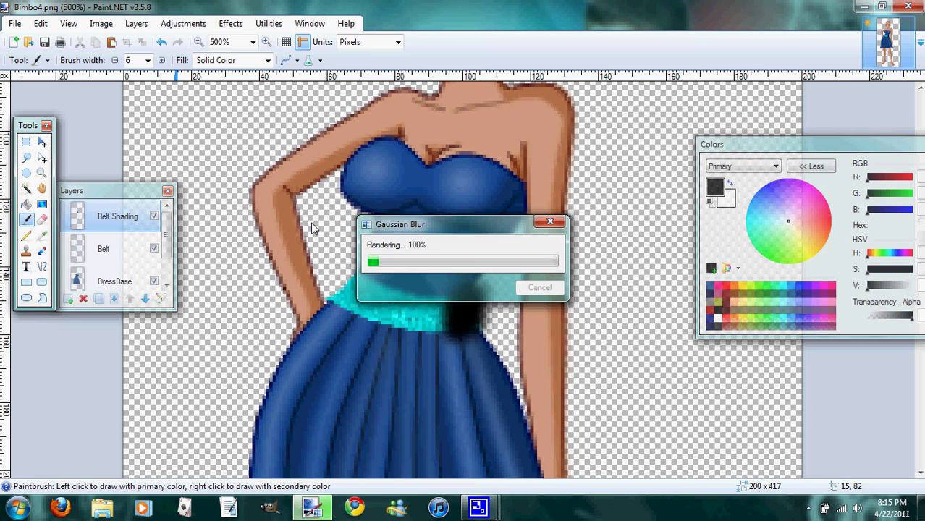
Step: Delete the shading that spills outside the belt's outline and clear the selection
{"action": "left_click", "coordinate": [117, 245]}
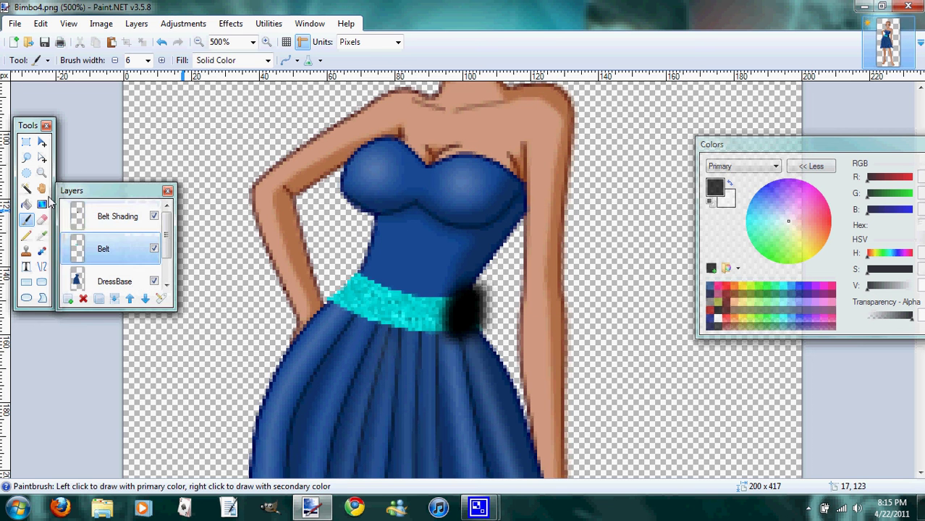
{"action": "key", "text": "s"}
{"action": "left_click", "coordinate": [206, 239]}
{"action": "left_click", "coordinate": [119, 226]}
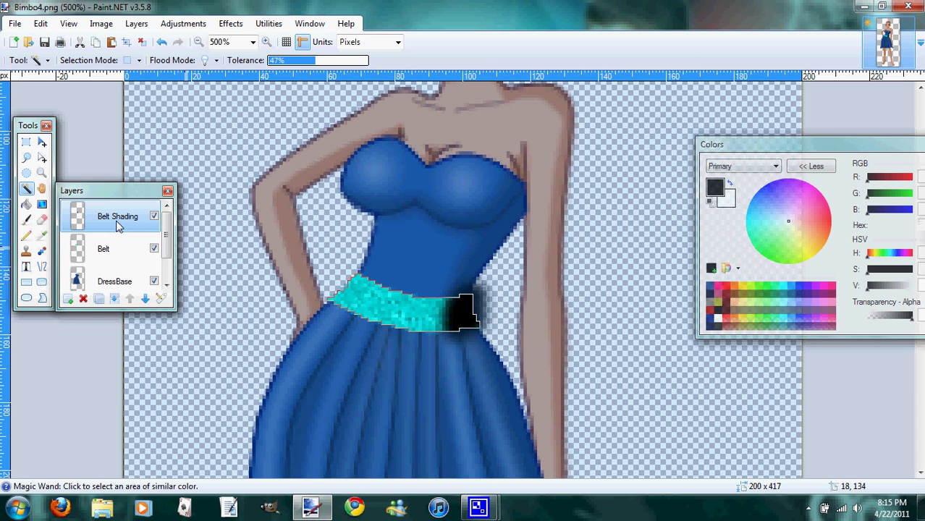
{"action": "key", "text": "Delete"}
{"action": "key", "text": "ctrl+d"}
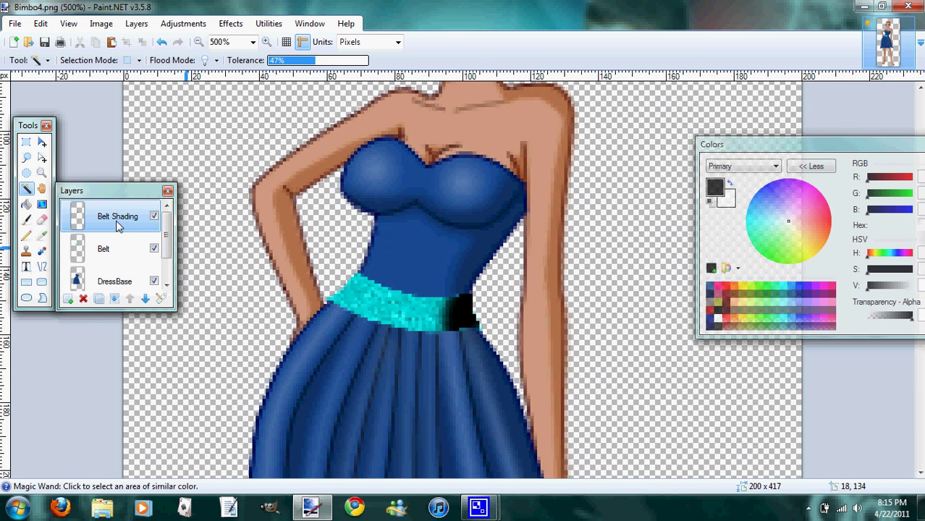
Step: Set the Belt Shading layer's opacity to 122
{"action": "left_click", "coordinate": [161, 298]}
{"action": "left_click_drag", "start_coordinate": [418, 194], "coordinate": [603, 184]}
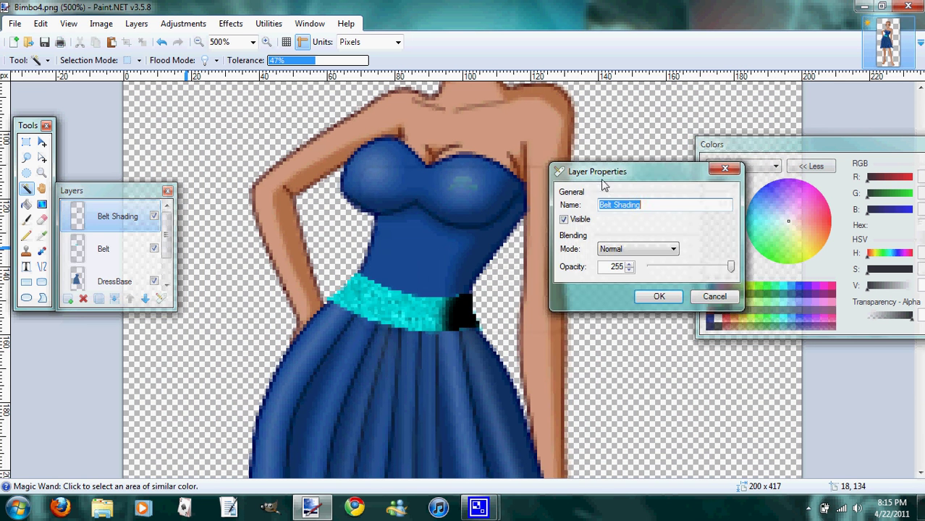
{"action": "left_click", "coordinate": [731, 267]}
{"action": "left_click_drag", "start_coordinate": [733, 268], "coordinate": [695, 267]}
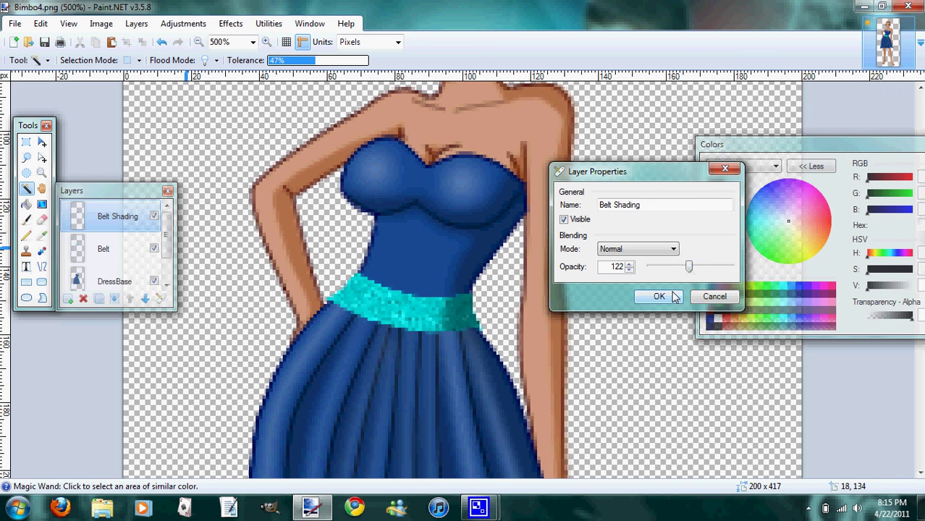
{"action": "left_click", "coordinate": [659, 296]}
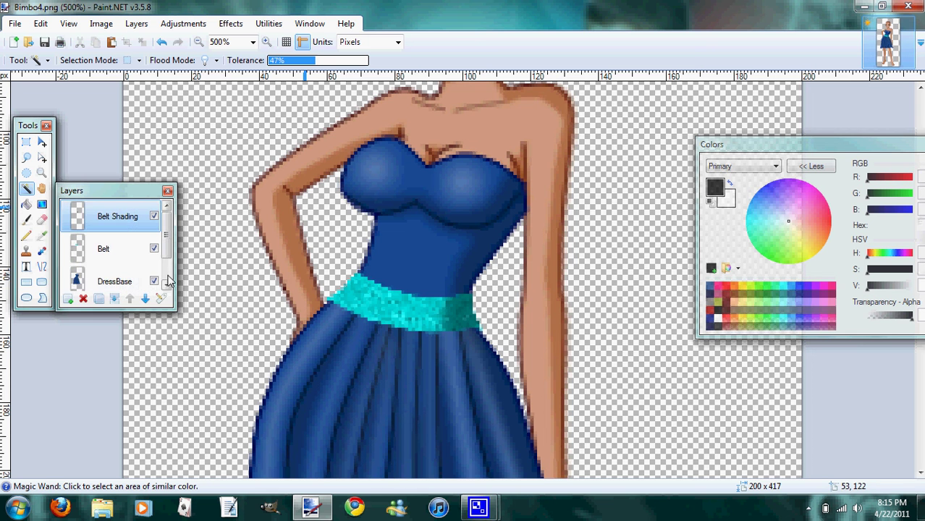
Step: Add a new layer named BeltHighlight
{"action": "left_click", "coordinate": [68, 300]}
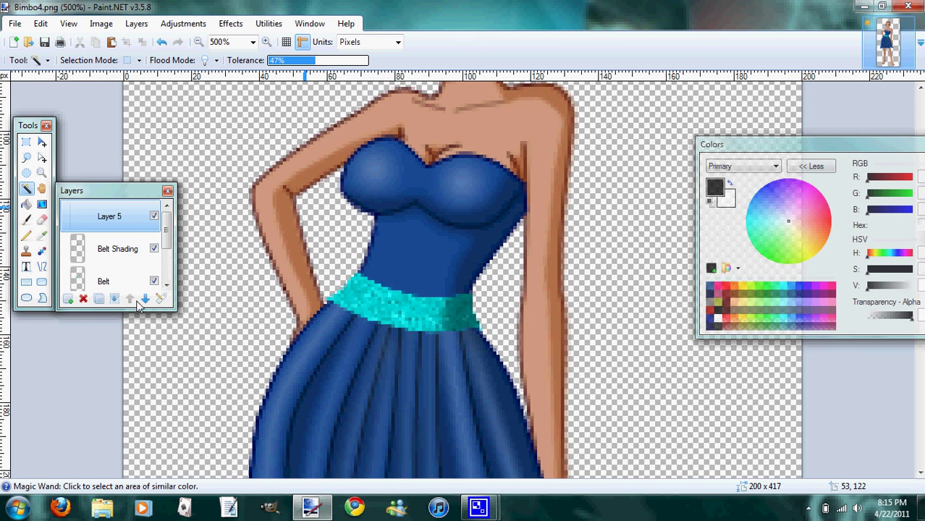
{"action": "left_click", "coordinate": [161, 299]}
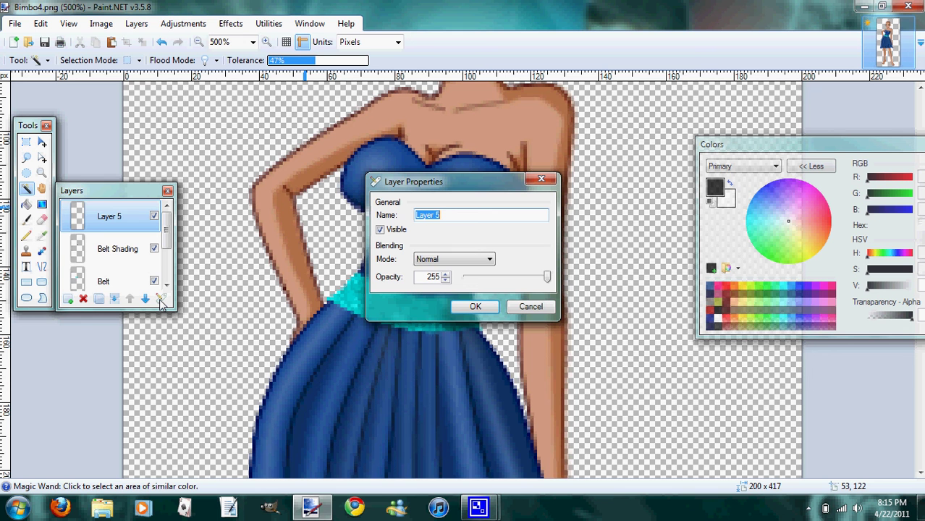
{"action": "type", "text": "BeltHighlight"}
{"action": "key", "text": "Return"}
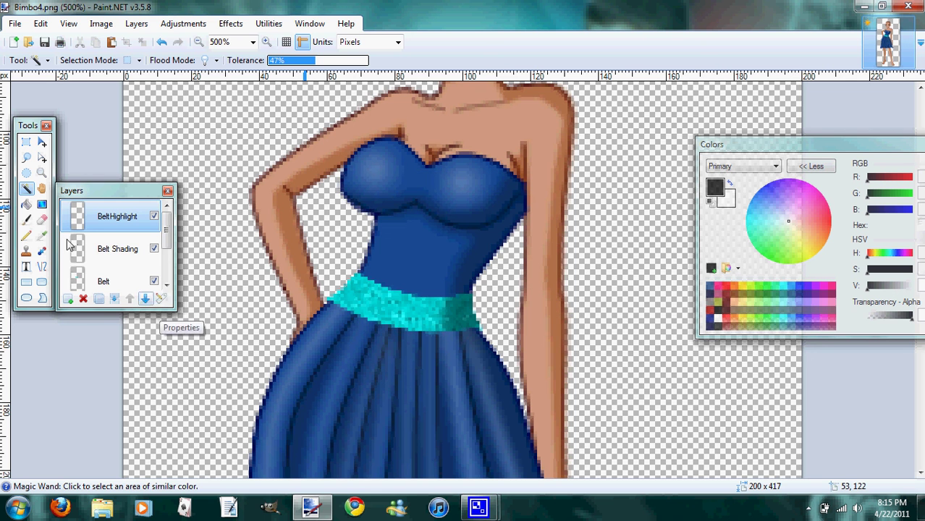
Step: Paint a white diagonal stroke across the belt's left side with the Paintbrush
{"action": "left_click", "coordinate": [27, 220]}
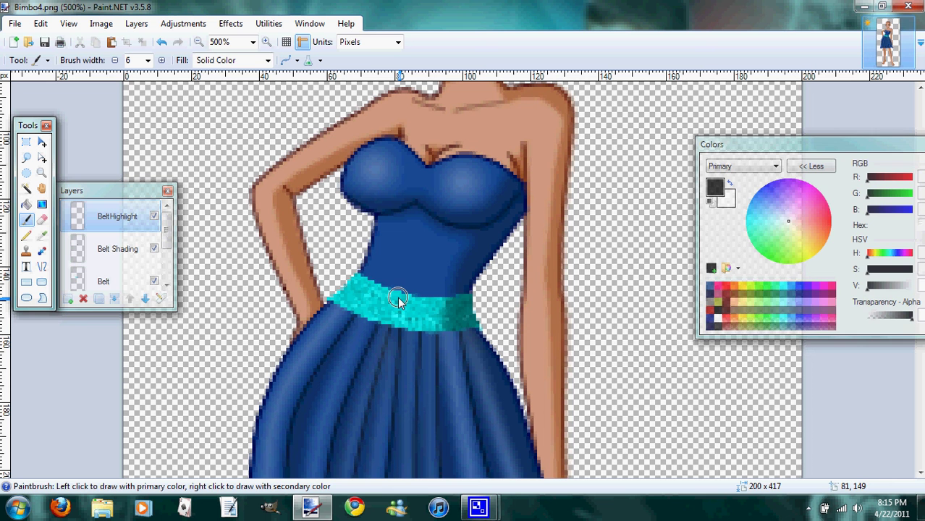
{"action": "left_click", "coordinate": [718, 319]}
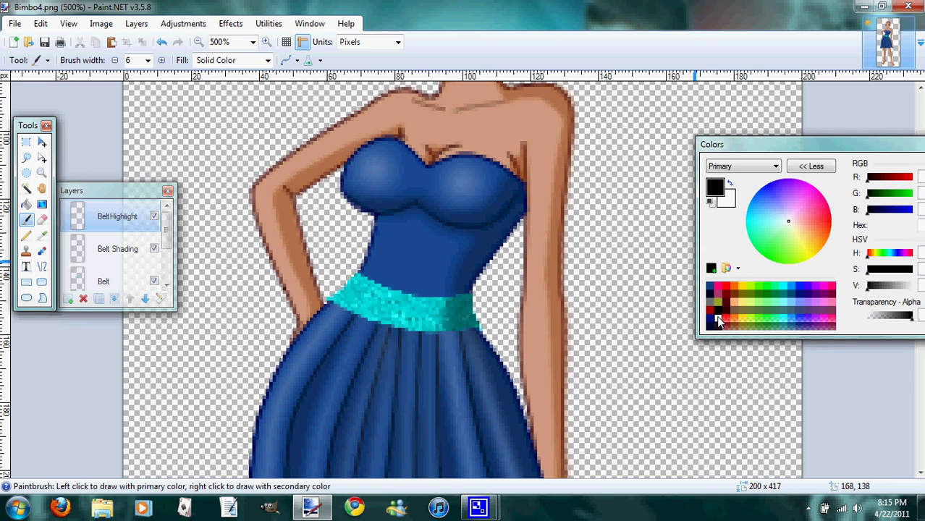
{"action": "left_click", "coordinate": [718, 318]}
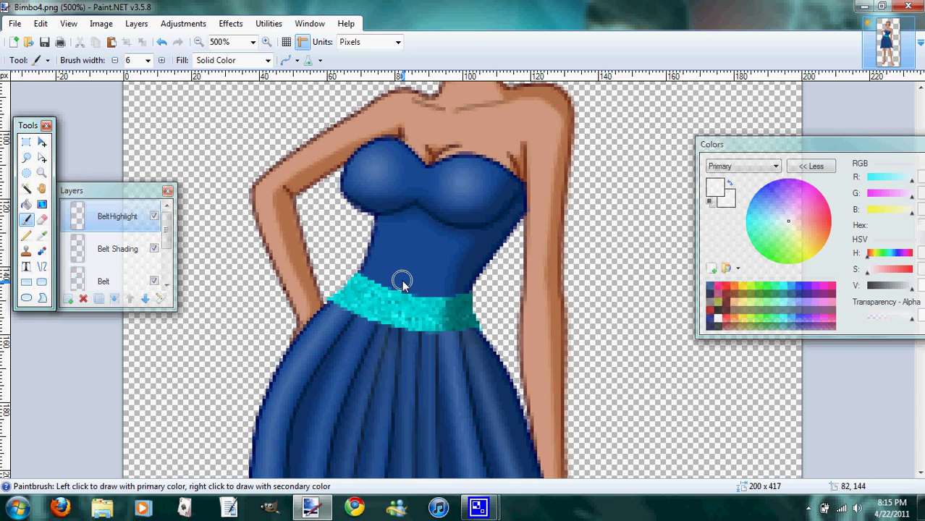
{"action": "mouse_move", "coordinate": [410, 275]}
{"action": "left_mouse_down"}
{"action": "mouse_move", "coordinate": [378, 300]}
{"action": "mouse_move", "coordinate": [361, 329]}
{"action": "left_mouse_up"}
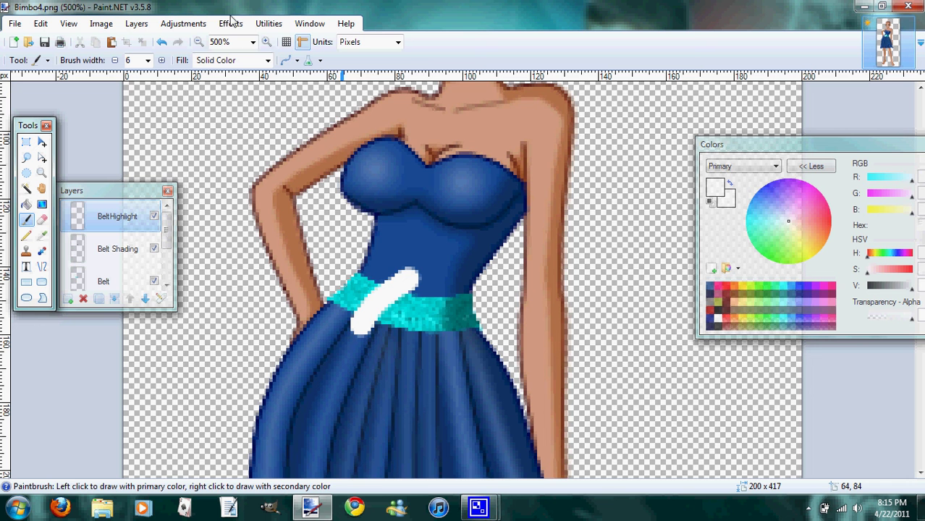
{"action": "left_click", "coordinate": [231, 24]}
Step: Soften the white highlight with a Gaussian Blur of radius 6
{"action": "mouse_move", "coordinate": [250, 73]}
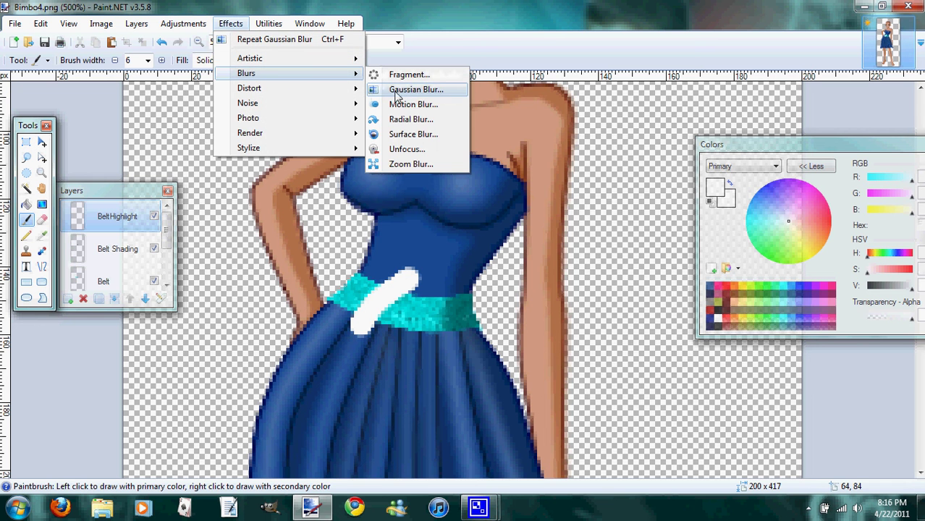
{"action": "left_click", "coordinate": [413, 94]}
{"action": "left_click_drag", "start_coordinate": [476, 210], "coordinate": [461, 105]}
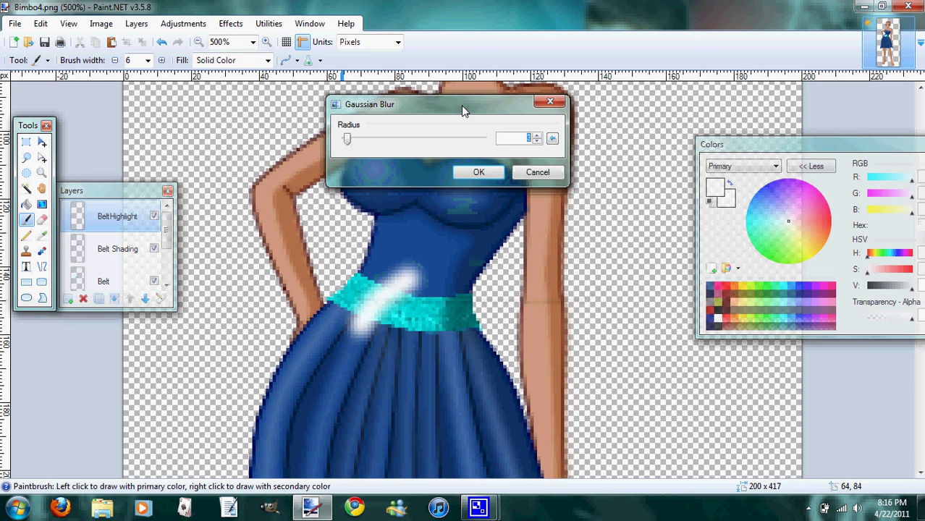
{"action": "left_click", "coordinate": [539, 135]}
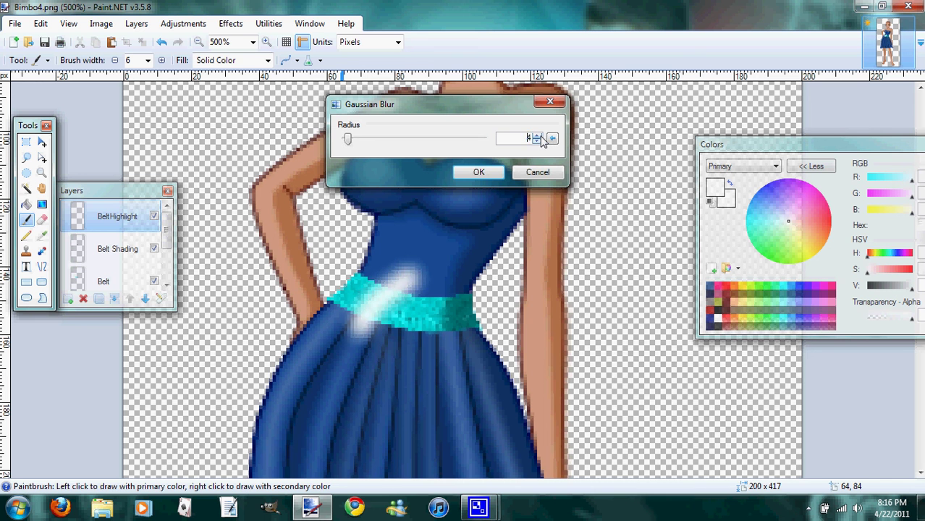
{"action": "left_click", "coordinate": [540, 135]}
{"action": "left_click", "coordinate": [540, 135]}
{"action": "left_click", "coordinate": [539, 136]}
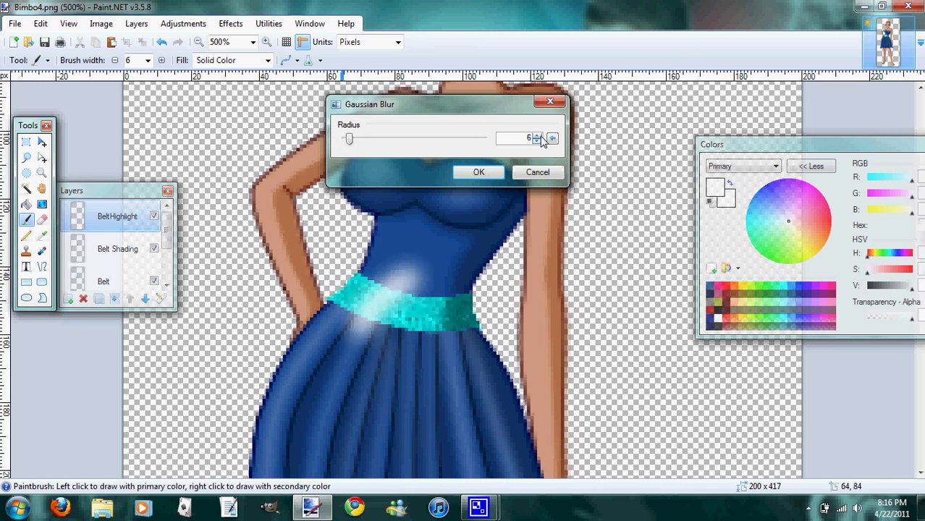
{"action": "left_click", "coordinate": [478, 176]}
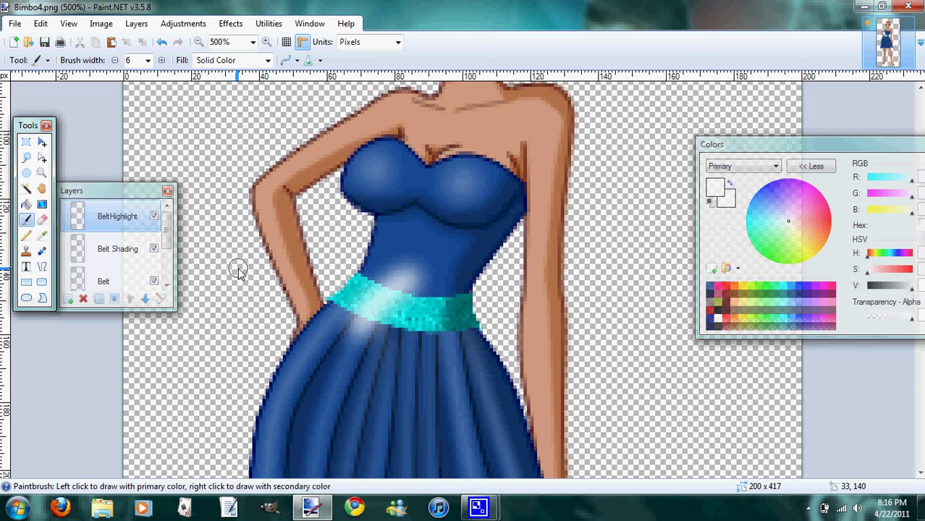
Step: Cut away the highlight glow lying outside the belt's outline
{"action": "left_click", "coordinate": [105, 281]}
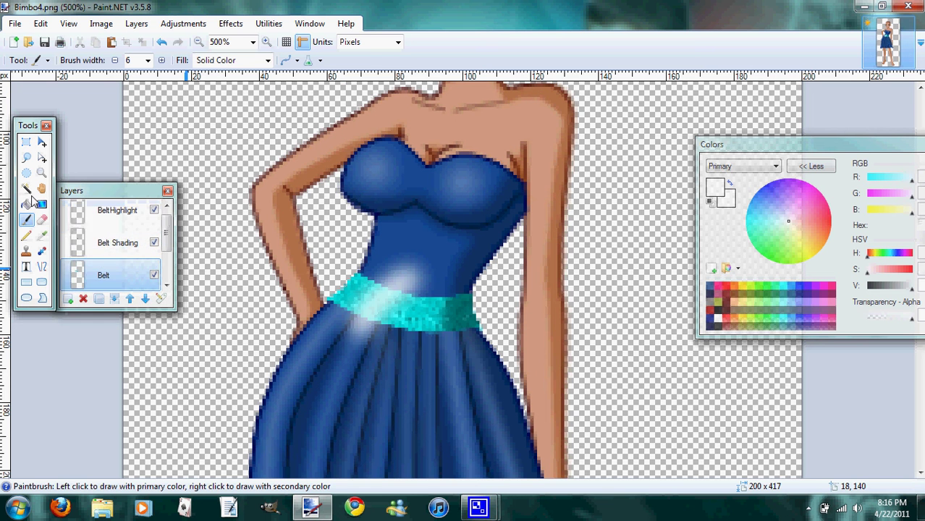
{"action": "left_click", "coordinate": [26, 188]}
{"action": "left_click", "coordinate": [243, 297]}
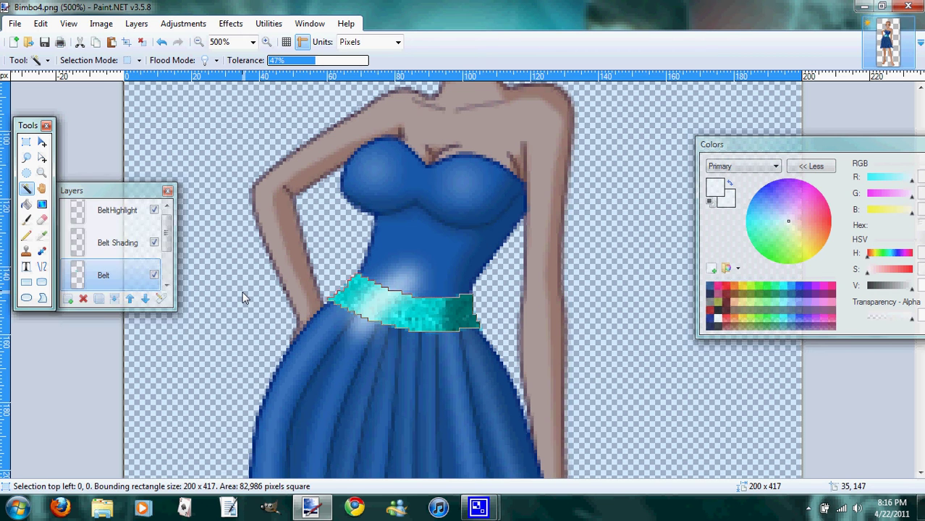
{"action": "left_click", "coordinate": [105, 217]}
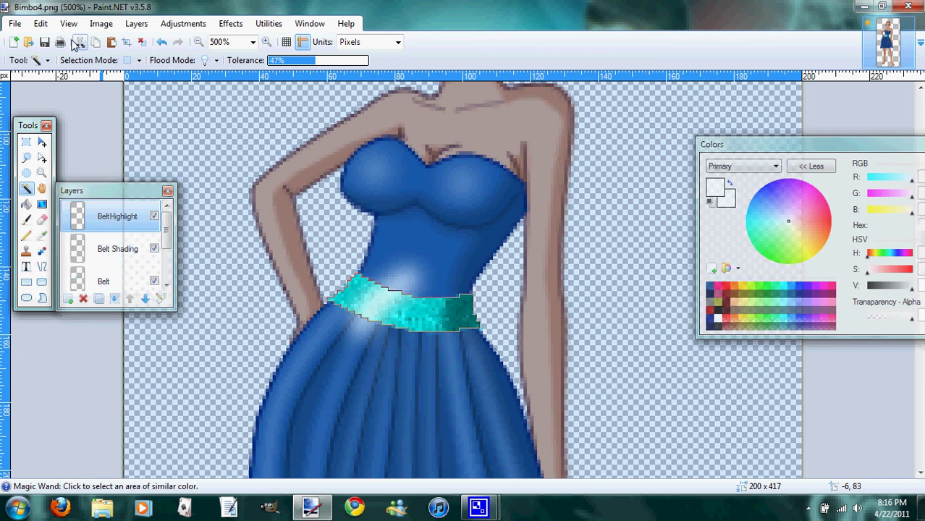
{"action": "left_click", "coordinate": [40, 23]}
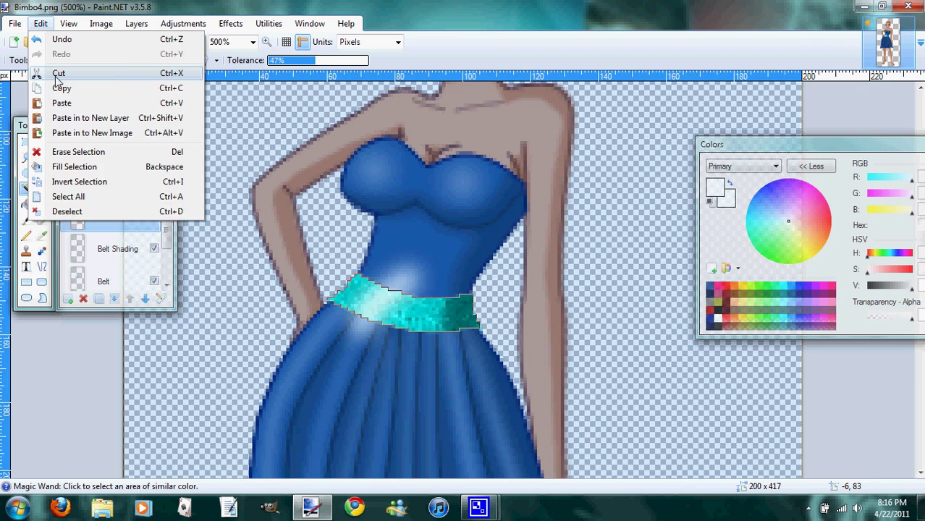
{"action": "left_click", "coordinate": [58, 73]}
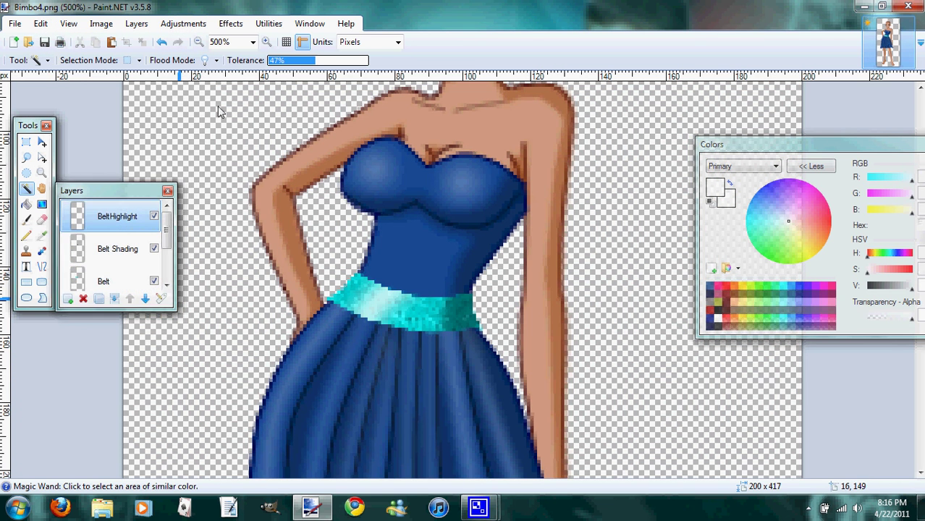
Step: Zoom out to the whole doll and set the BeltHighlight layer's opacity to 178
{"action": "left_click", "coordinate": [199, 42]}
{"action": "left_click", "coordinate": [199, 42]}
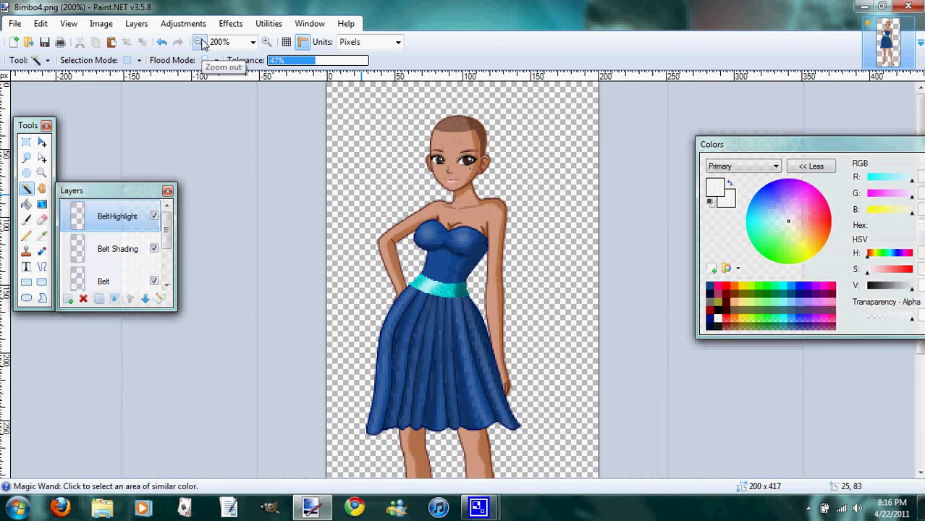
{"action": "left_click", "coordinate": [200, 42]}
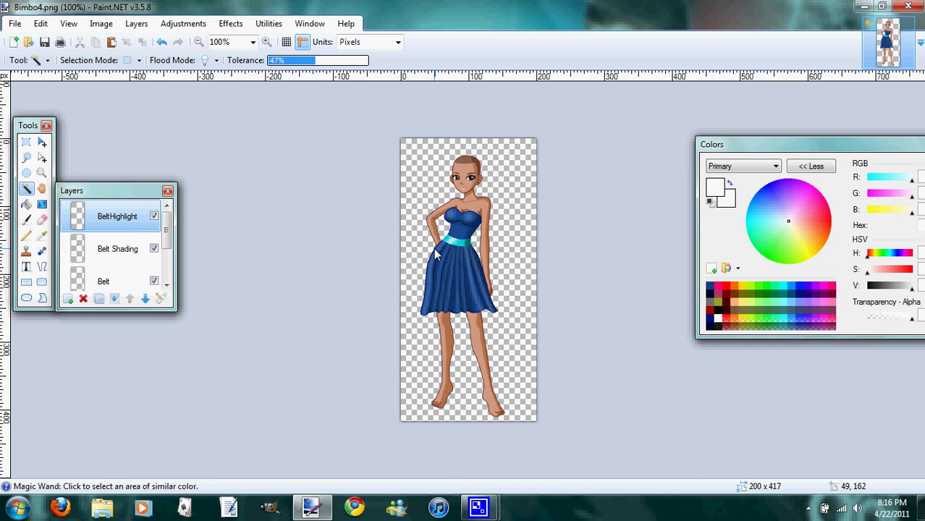
{"action": "left_click", "coordinate": [160, 299]}
{"action": "left_click_drag", "start_coordinate": [449, 182], "coordinate": [291, 197]}
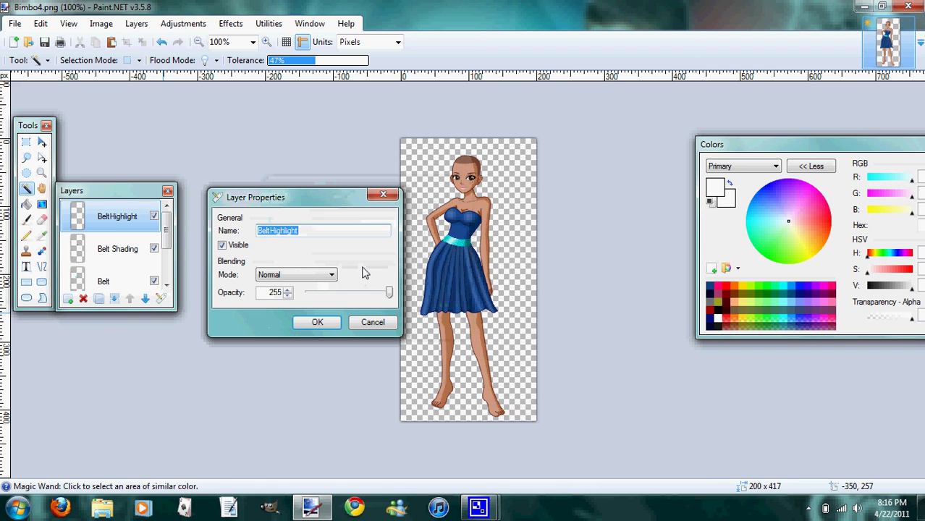
{"action": "left_click_drag", "start_coordinate": [387, 293], "coordinate": [367, 295]}
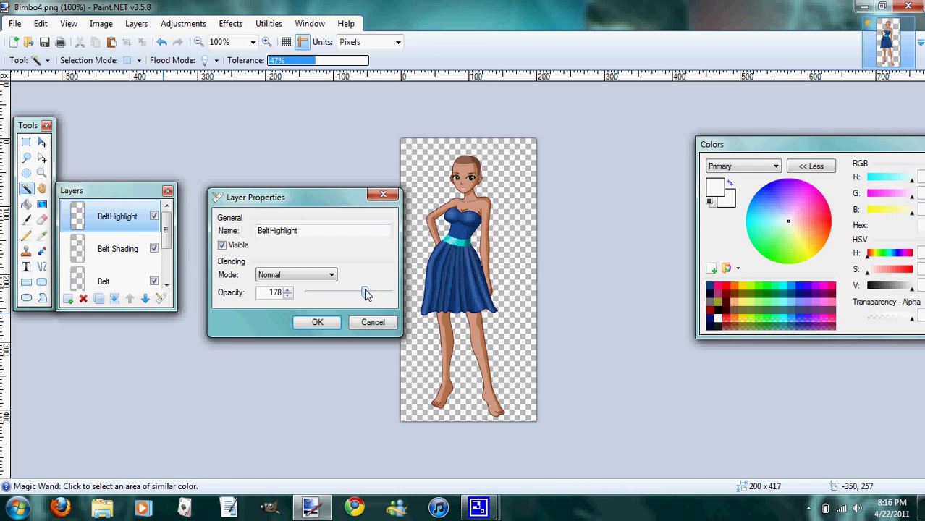
{"action": "left_click", "coordinate": [322, 323]}
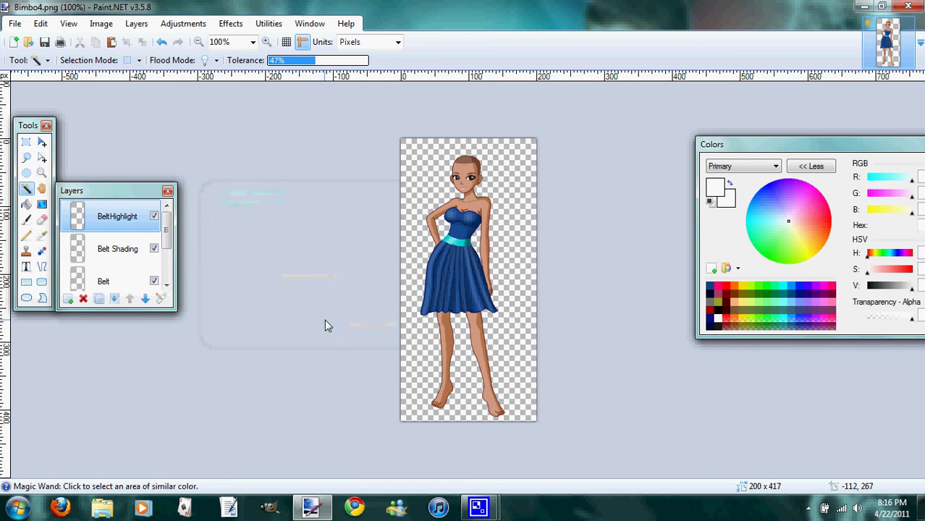
Step: Add Layer 6 and set up a dark-teal Line/Curve tool with 1-pixel width
{"action": "left_click", "coordinate": [69, 299]}
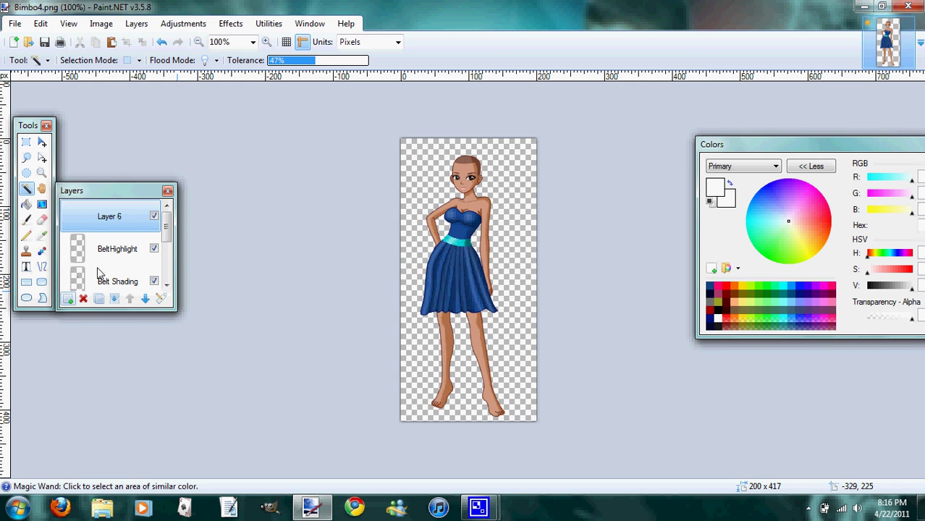
{"action": "left_click", "coordinate": [791, 286]}
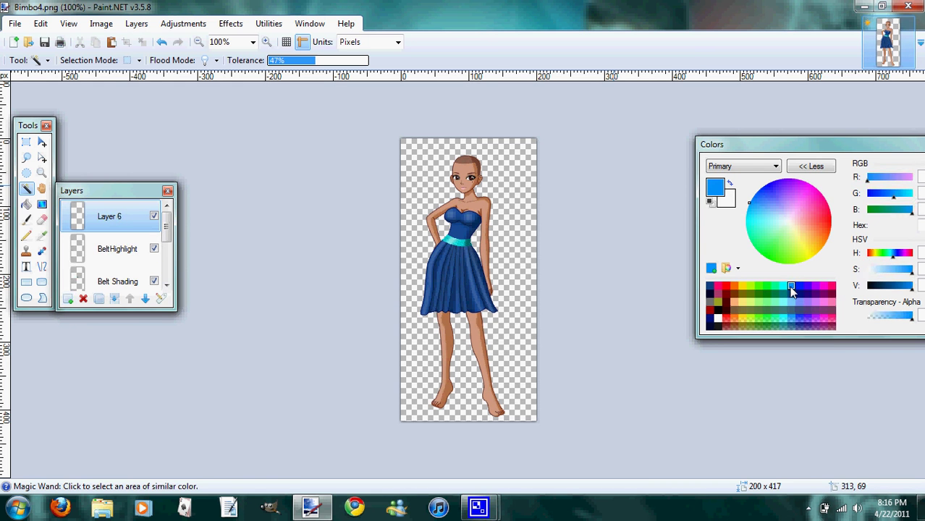
{"action": "left_click", "coordinate": [786, 287]}
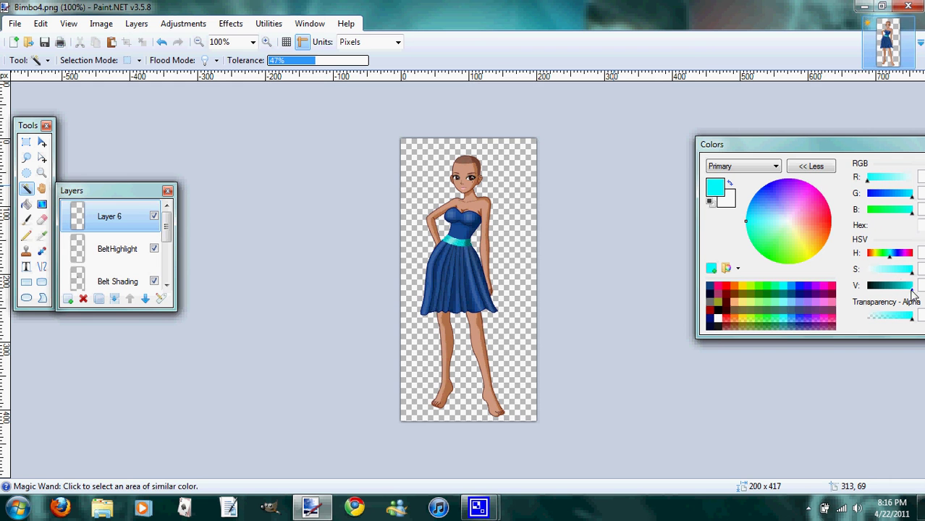
{"action": "left_click_drag", "start_coordinate": [911, 289], "coordinate": [899, 290]}
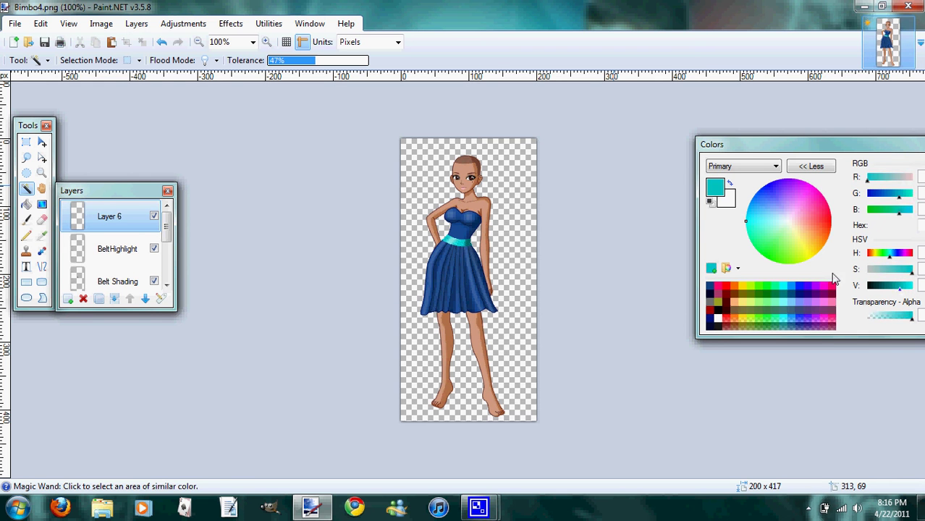
{"action": "left_click", "coordinate": [42, 267]}
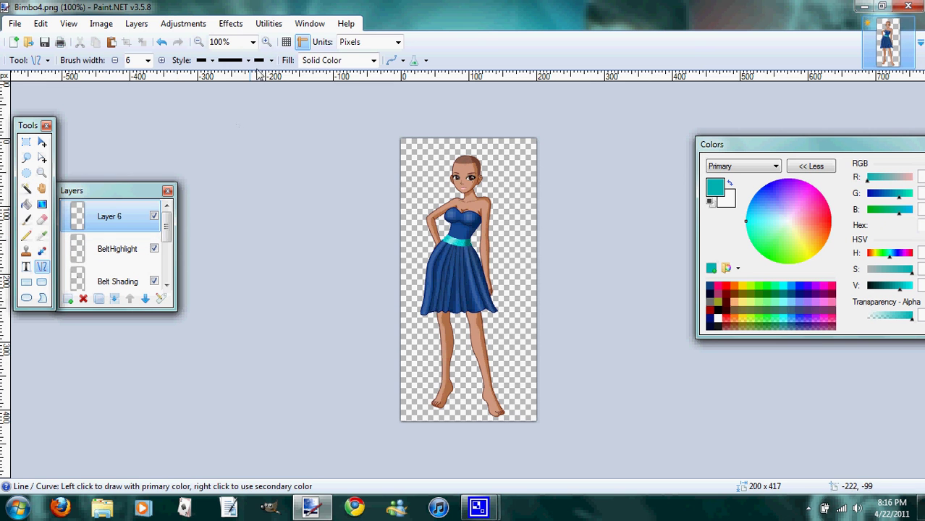
{"action": "left_click", "coordinate": [121, 61]}
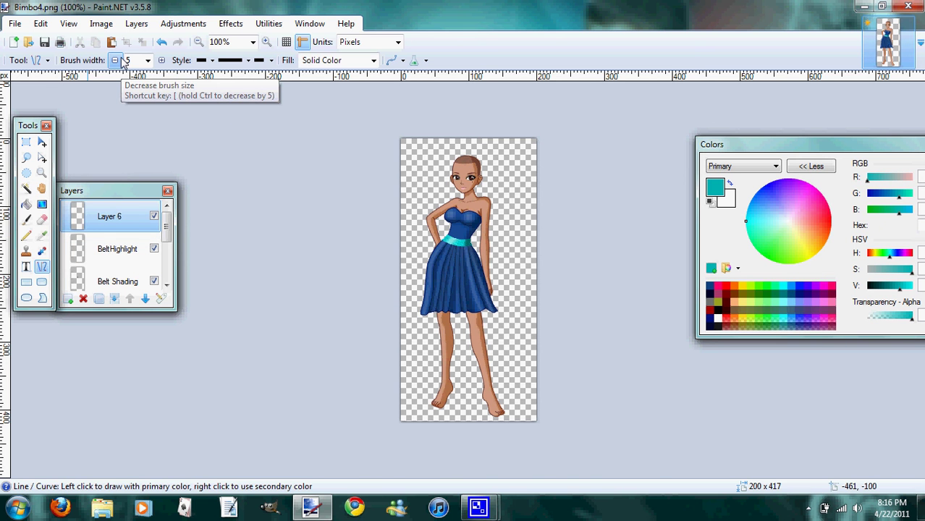
{"action": "left_click", "coordinate": [122, 61], "text": "ctrl"}
Step: Zoom in on the dress and draw a curved line along the belt's top edge
{"action": "left_click", "coordinate": [266, 42]}
{"action": "left_click", "coordinate": [266, 42]}
{"action": "left_click", "coordinate": [266, 42]}
{"action": "left_click", "coordinate": [266, 42]}
{"action": "left_click", "coordinate": [266, 42]}
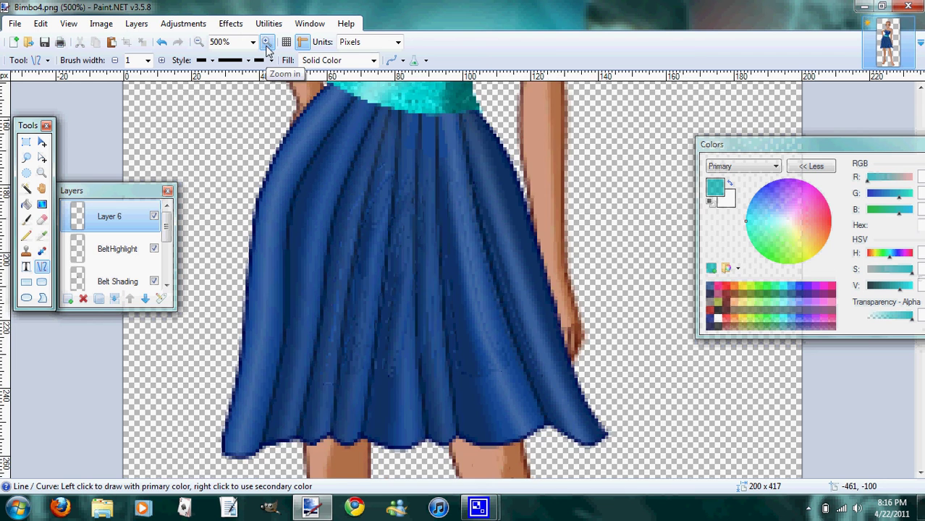
{"action": "scroll", "coordinate": [297, 192], "scroll_direction": "up", "scroll_amount": 1}
{"action": "scroll", "coordinate": [297, 188], "scroll_direction": "up", "scroll_amount": 5}
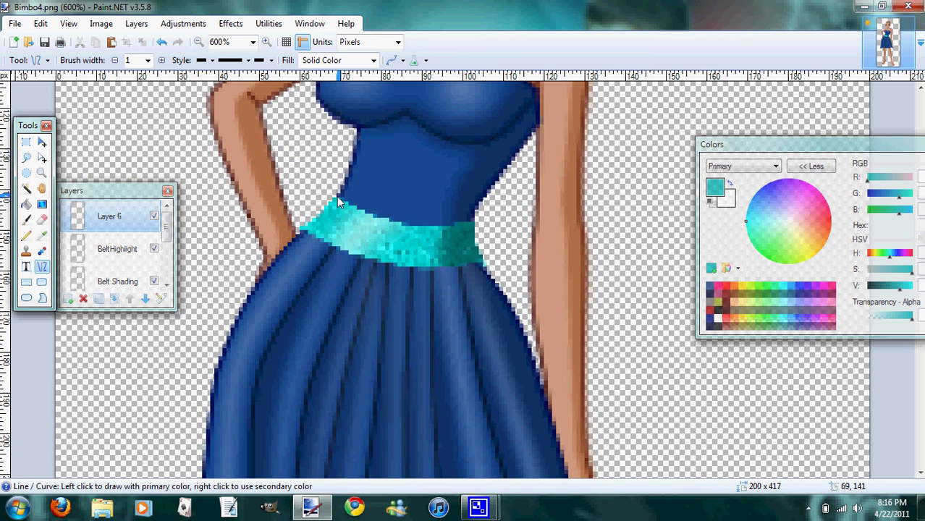
{"action": "left_click_drag", "start_coordinate": [337, 196], "coordinate": [475, 221]}
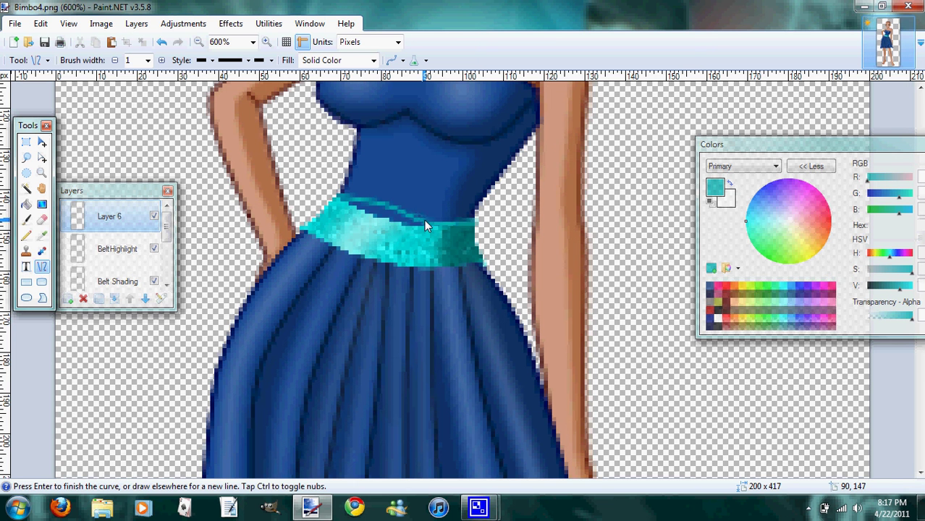
{"action": "left_click_drag", "start_coordinate": [376, 206], "coordinate": [372, 220]}
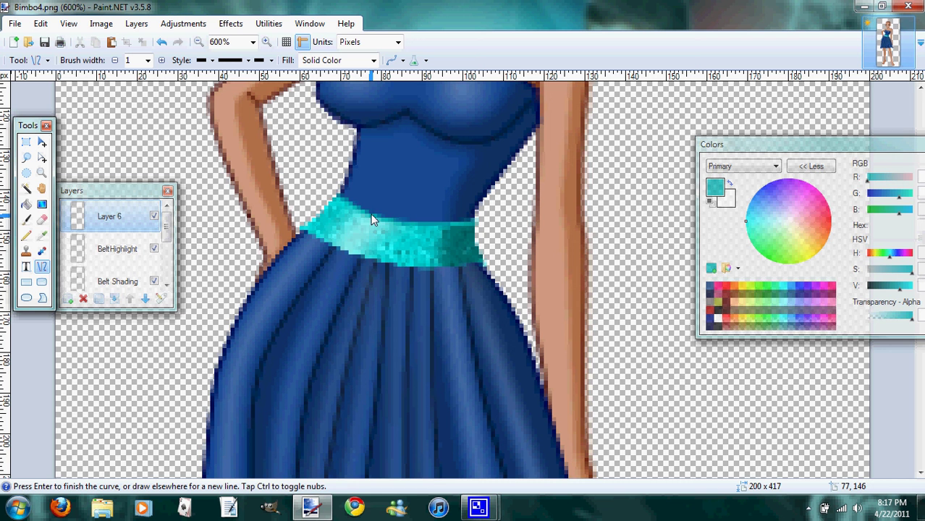
{"action": "left_click", "coordinate": [424, 226]}
Step: Darken the outline colour to dark teal and draw a curved line along the belt's bottom edge
{"action": "left_click", "coordinate": [896, 288]}
{"action": "left_click_drag", "start_coordinate": [897, 289], "coordinate": [892, 290]}
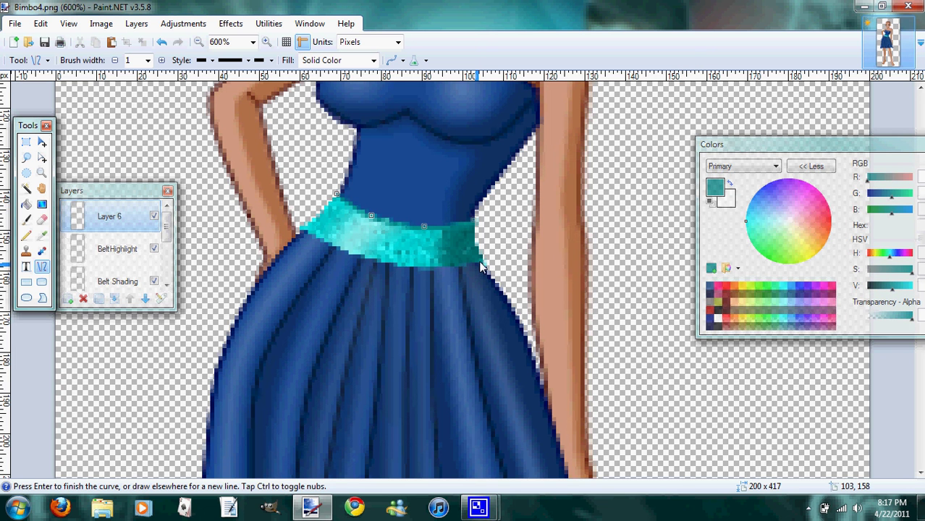
{"action": "left_click_drag", "start_coordinate": [487, 269], "coordinate": [474, 250]}
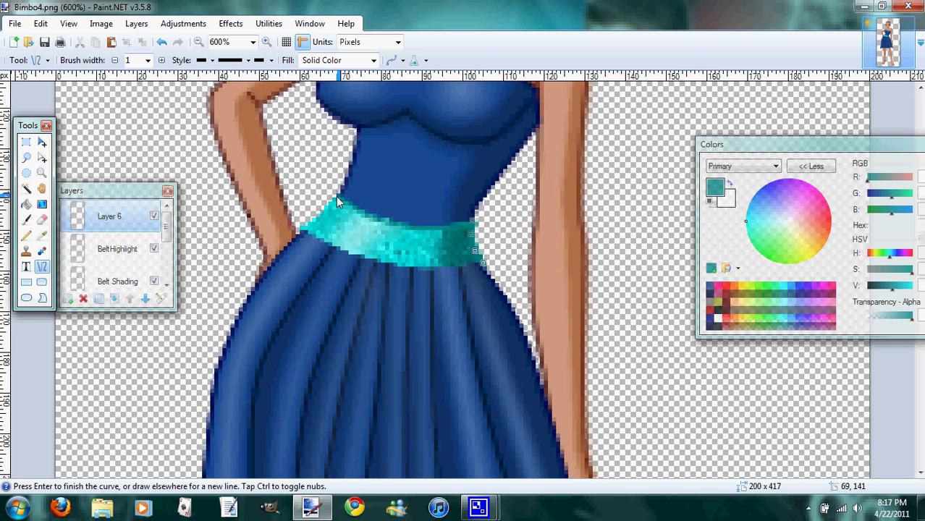
{"action": "left_click_drag", "start_coordinate": [335, 197], "coordinate": [299, 227]}
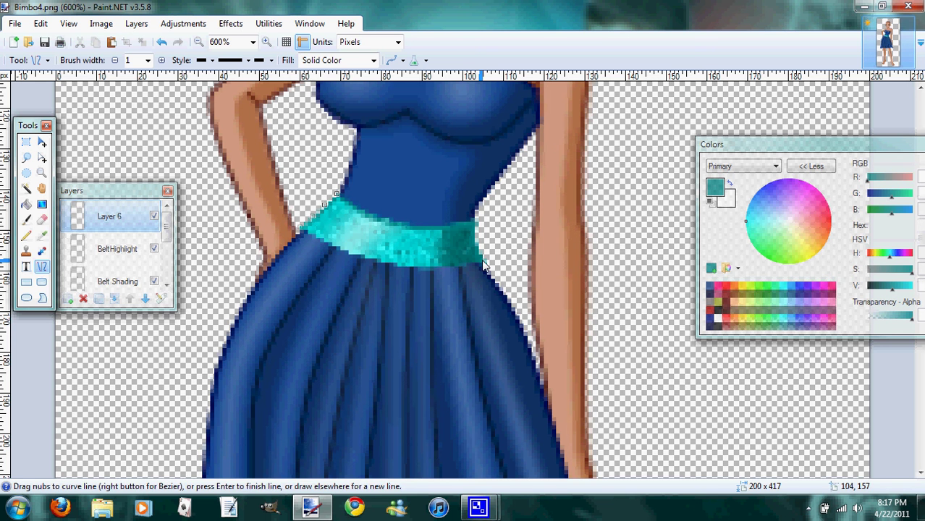
{"action": "mouse_move", "coordinate": [486, 267]}
{"action": "left_mouse_down"}
{"action": "mouse_move", "coordinate": [352, 249]}
{"action": "mouse_move", "coordinate": [299, 225]}
{"action": "left_mouse_up"}
{"action": "left_click_drag", "start_coordinate": [359, 239], "coordinate": [414, 264]}
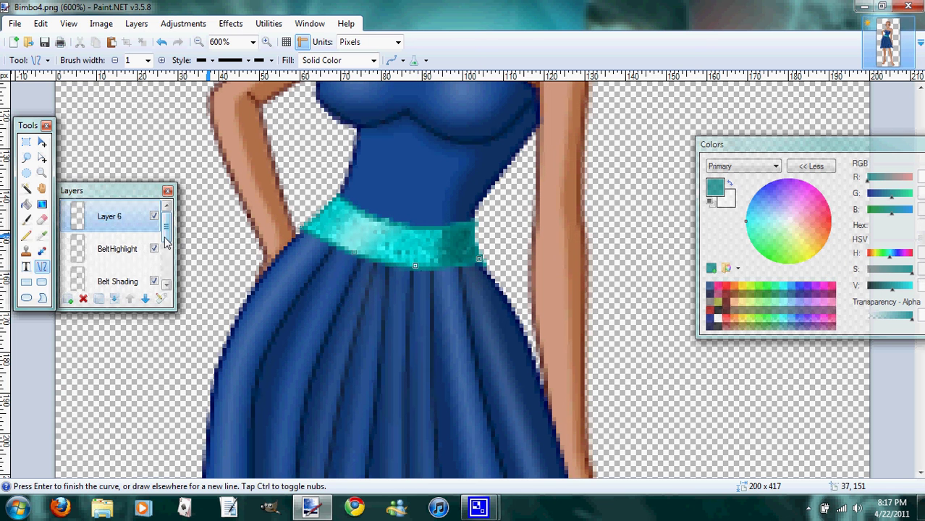
{"action": "key", "text": "Return"}
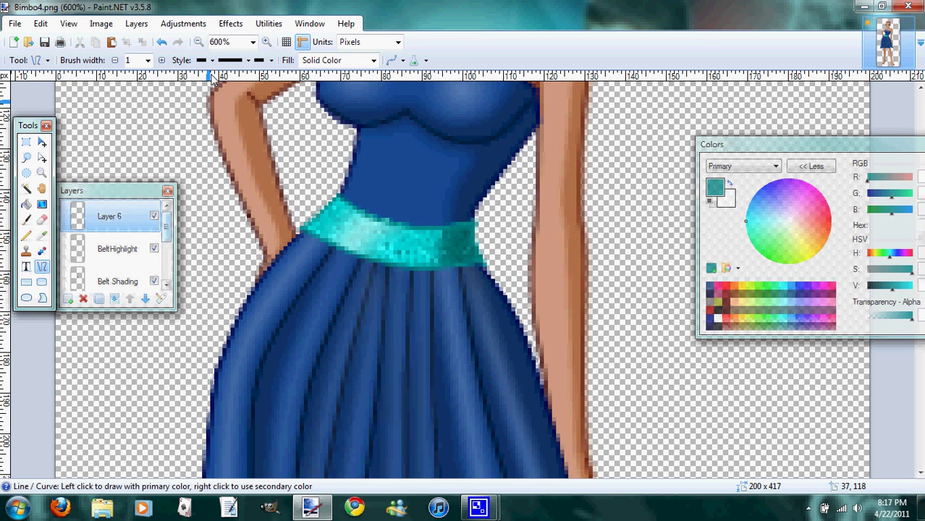
Step: Zoom out to the whole doll and merge Belt Shading down into the Belt layer
{"action": "left_click", "coordinate": [199, 42]}
{"action": "left_click", "coordinate": [199, 42]}
{"action": "left_click", "coordinate": [199, 42]}
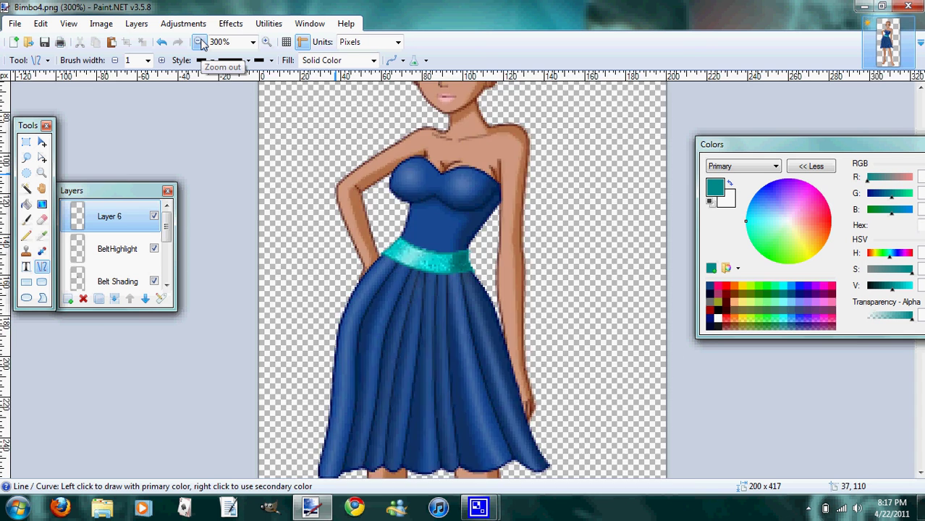
{"action": "left_click", "coordinate": [199, 42]}
{"action": "left_click", "coordinate": [199, 42]}
{"action": "left_click", "coordinate": [199, 42]}
{"action": "left_click", "coordinate": [199, 42]}
{"action": "left_click", "coordinate": [199, 42]}
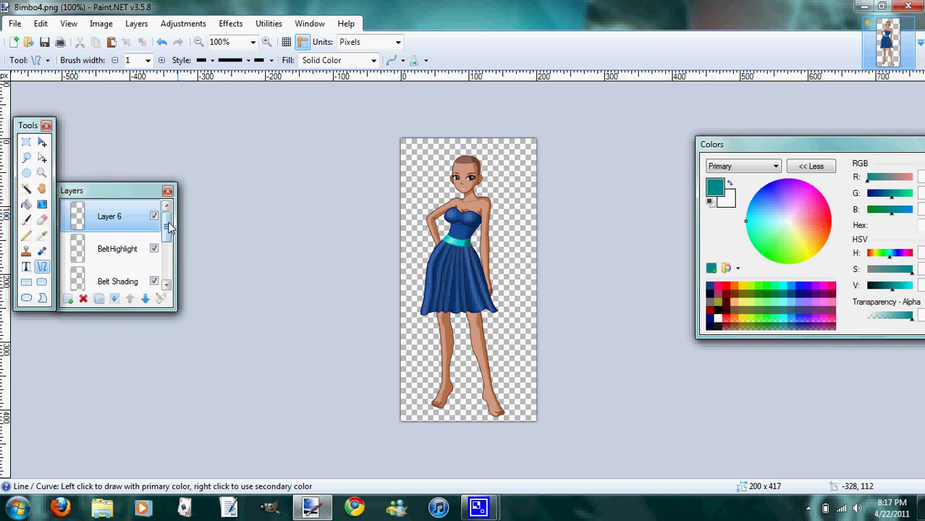
{"action": "mouse_move", "coordinate": [167, 228]}
{"action": "left_mouse_down"}
{"action": "mouse_move", "coordinate": [168, 253]}
{"action": "mouse_move", "coordinate": [169, 244]}
{"action": "left_mouse_up"}
{"action": "left_click", "coordinate": [123, 238]}
{"action": "left_click", "coordinate": [124, 238]}
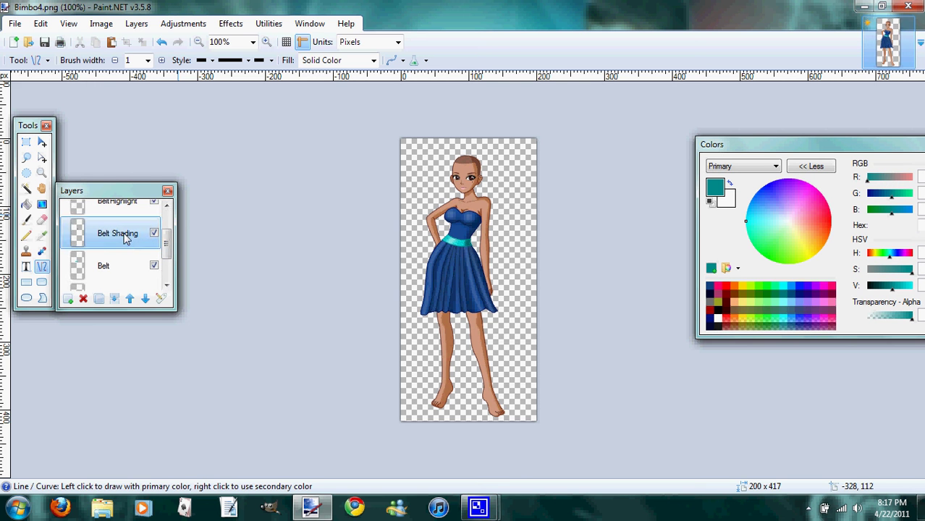
{"action": "left_click", "coordinate": [116, 300]}
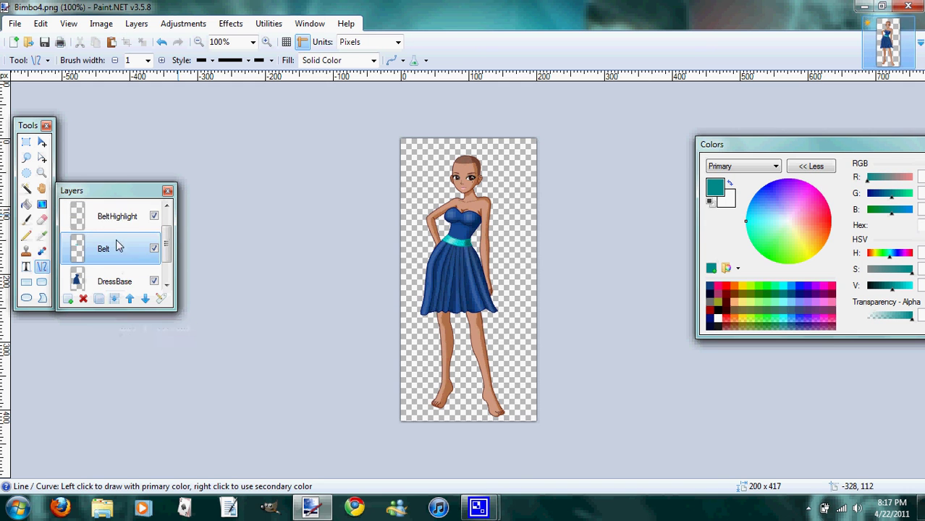
Step: Merge BeltHighlight and the outline layer into Belt, then merge Belt into DressBase
{"action": "left_click", "coordinate": [116, 216]}
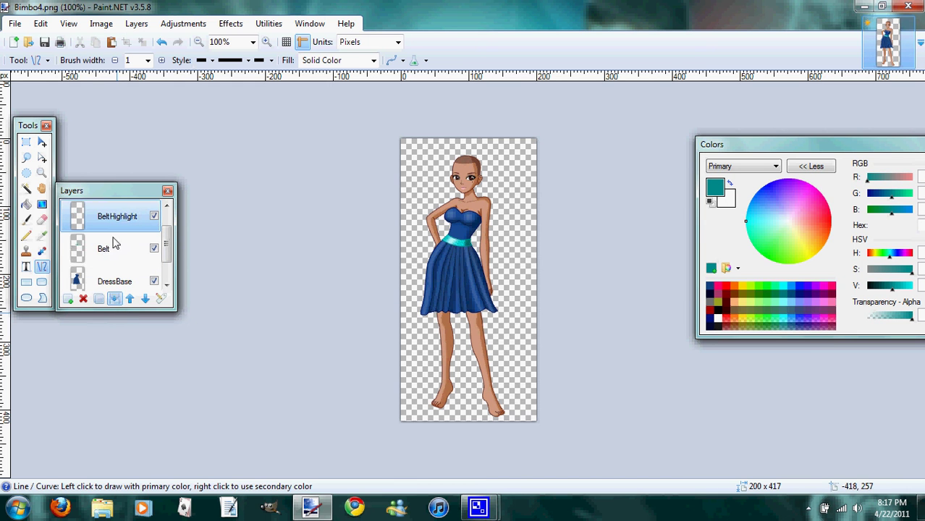
{"action": "left_click", "coordinate": [114, 299]}
{"action": "left_click", "coordinate": [109, 215]}
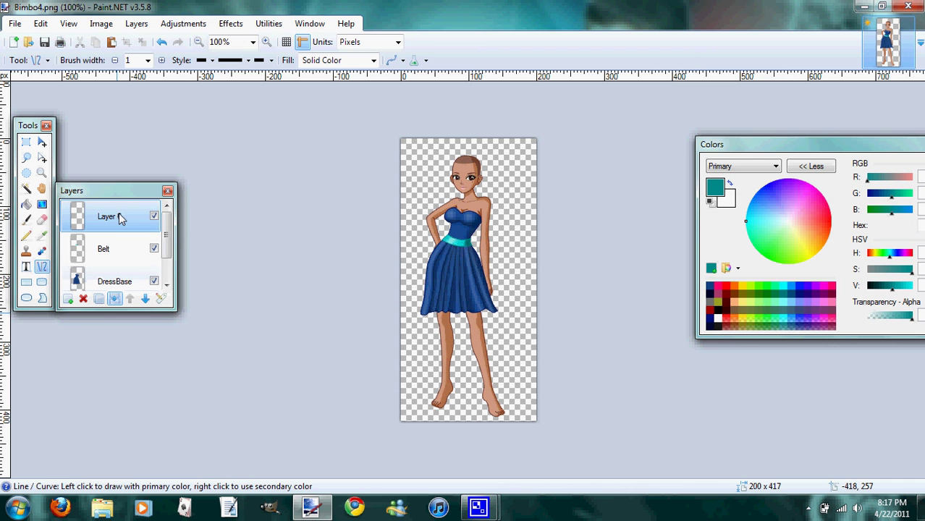
{"action": "key", "text": "ctrl+m"}
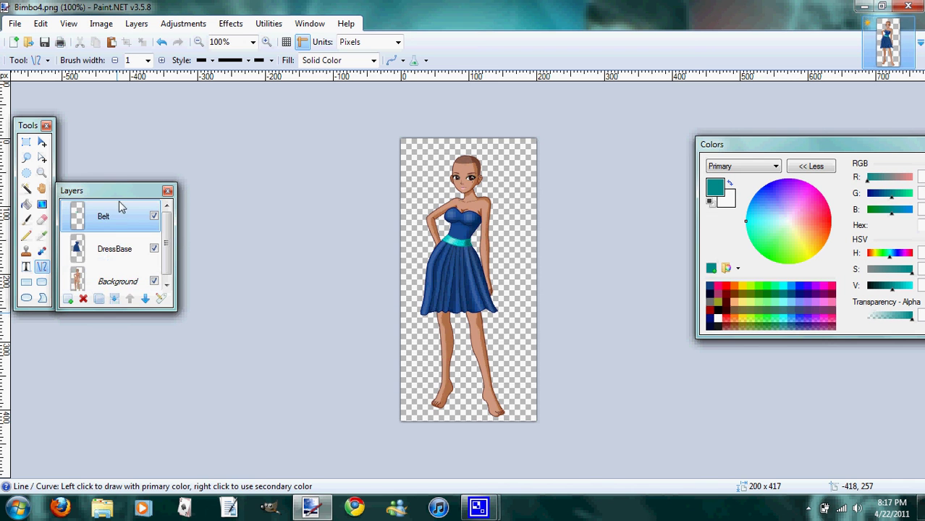
{"action": "left_click", "coordinate": [115, 299]}
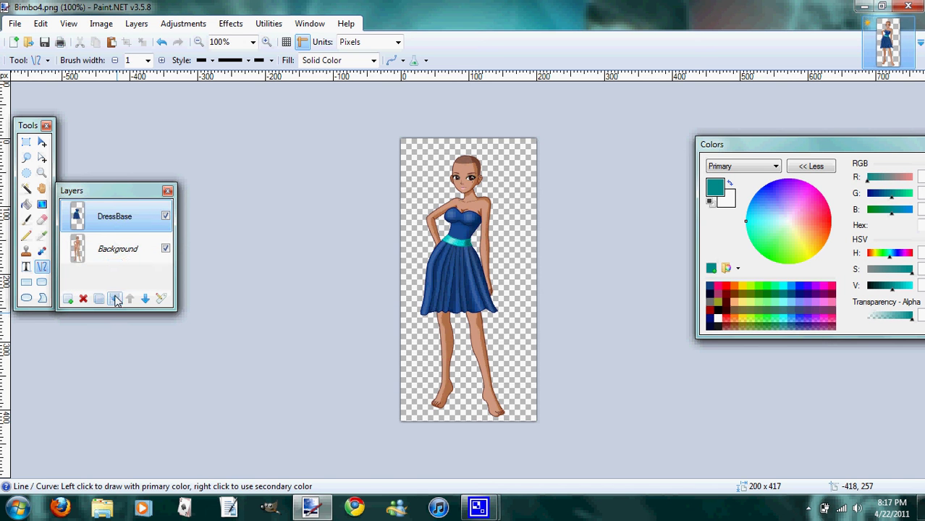